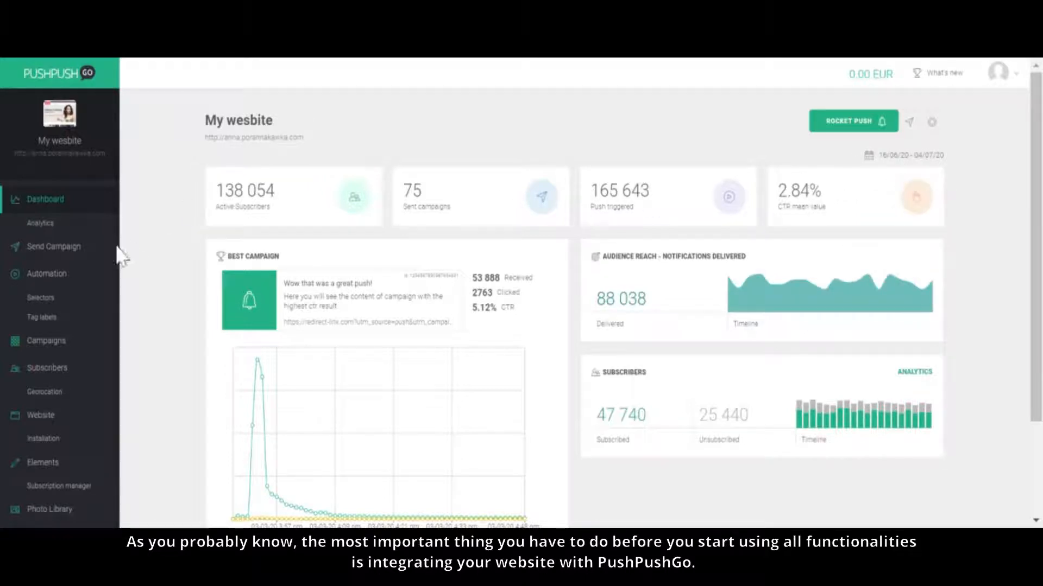
Step: Open the website's installation page and review the requirements of simple manual integration and manual integration with own domain
click(42, 443)
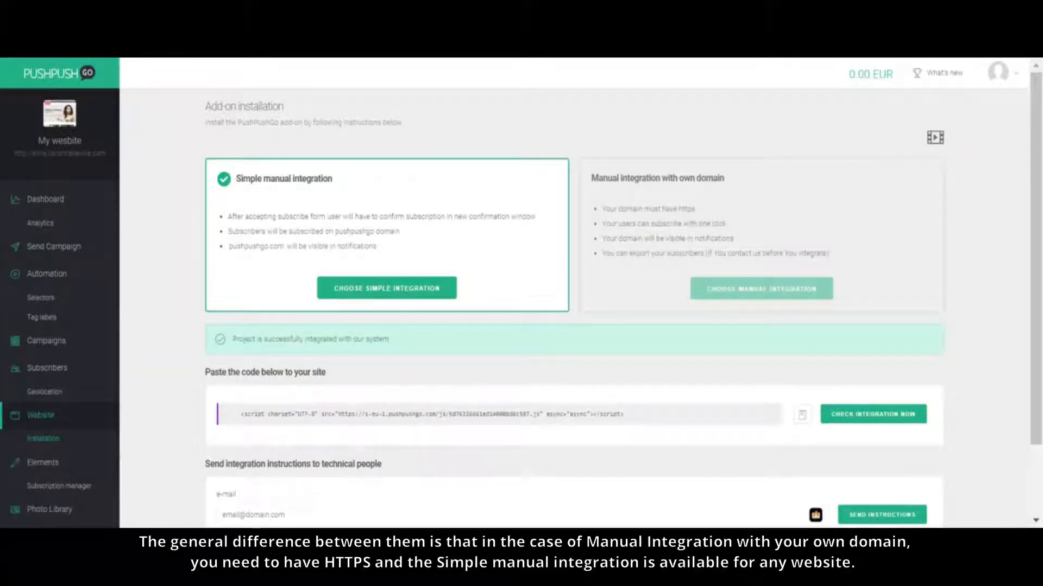
drag(694, 209, 658, 209)
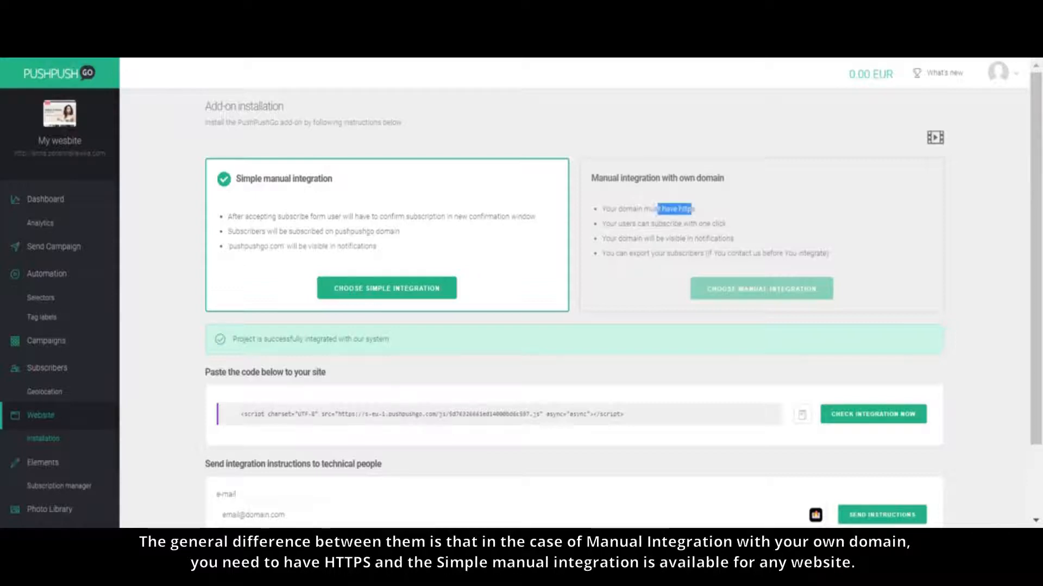
click(709, 215)
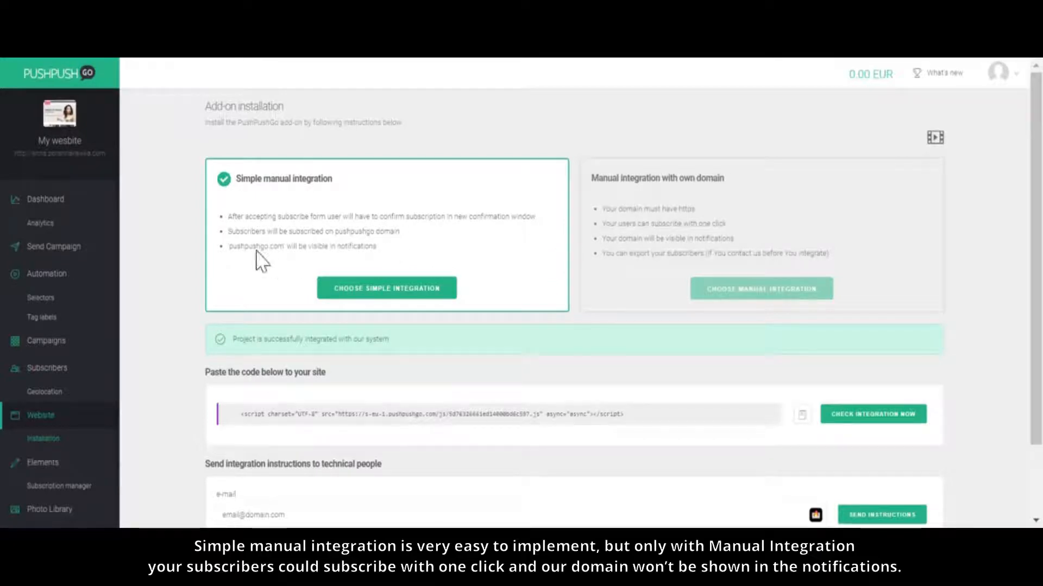
drag(229, 247, 377, 246)
click(409, 254)
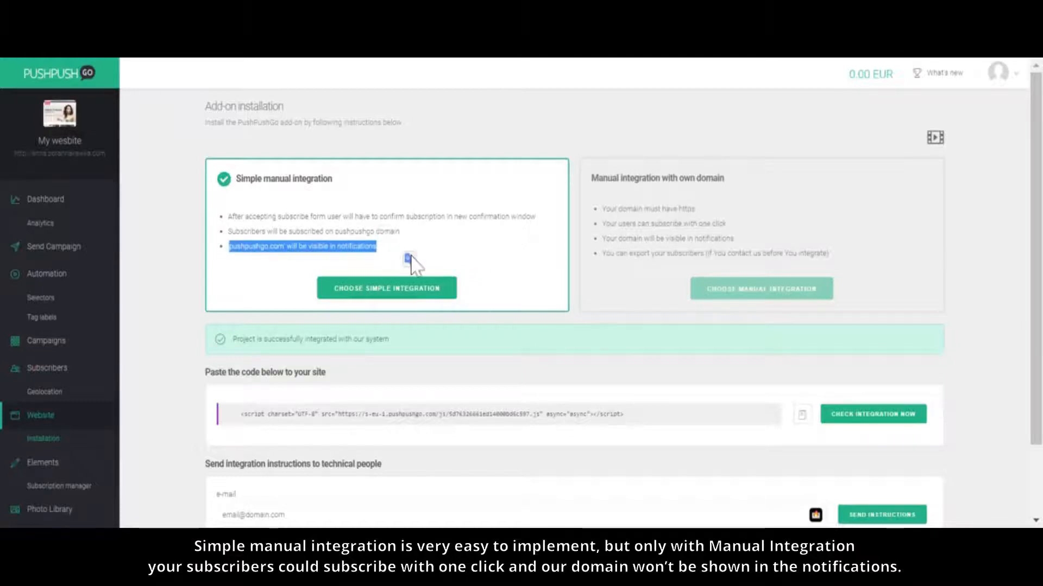
click(389, 253)
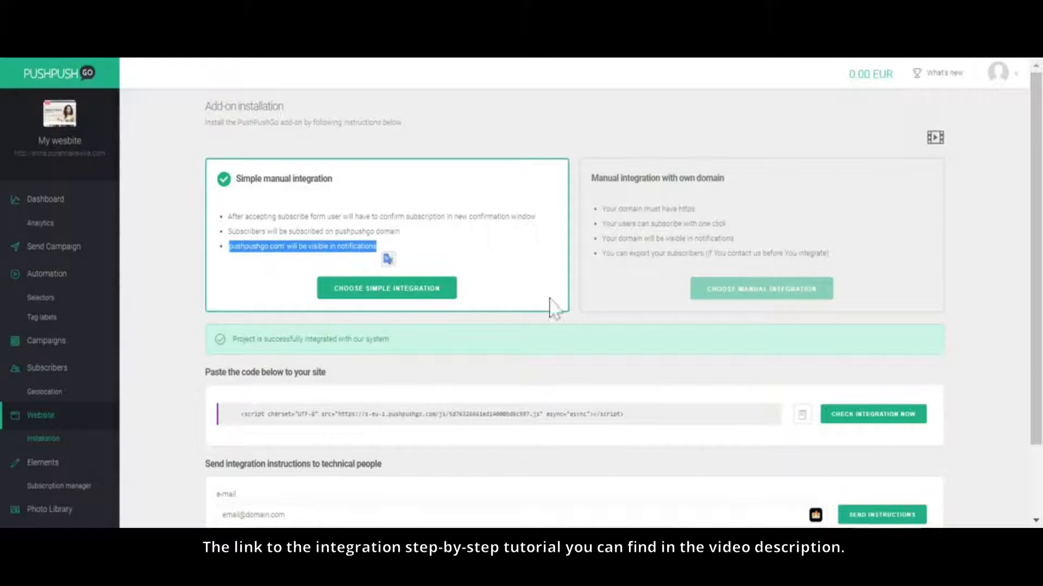
click(572, 299)
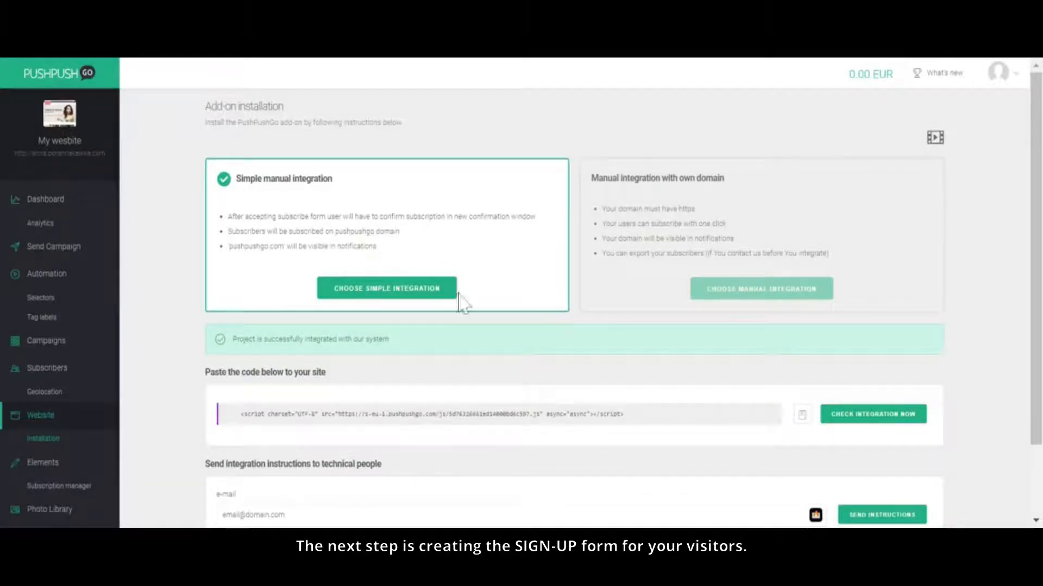
Step: Open the subscription form for editing from the website's elements and set its form type to Custom
click(40, 472)
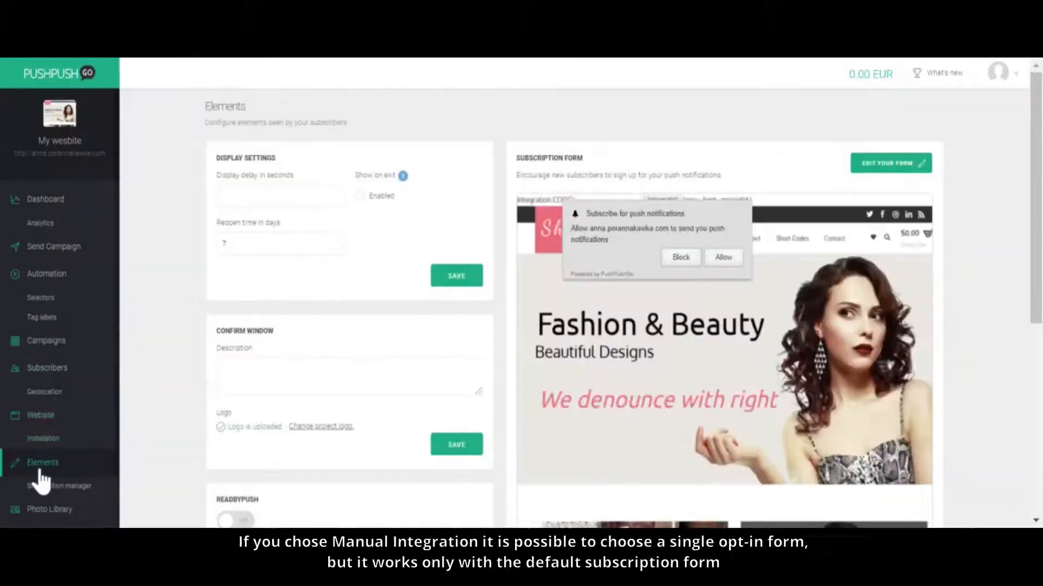
click(897, 177)
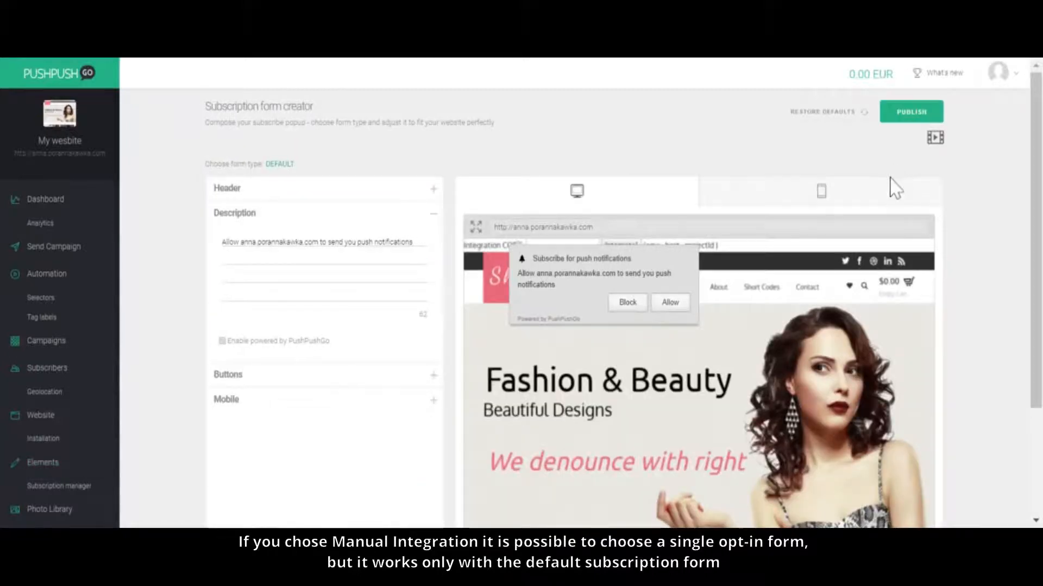
click(280, 164)
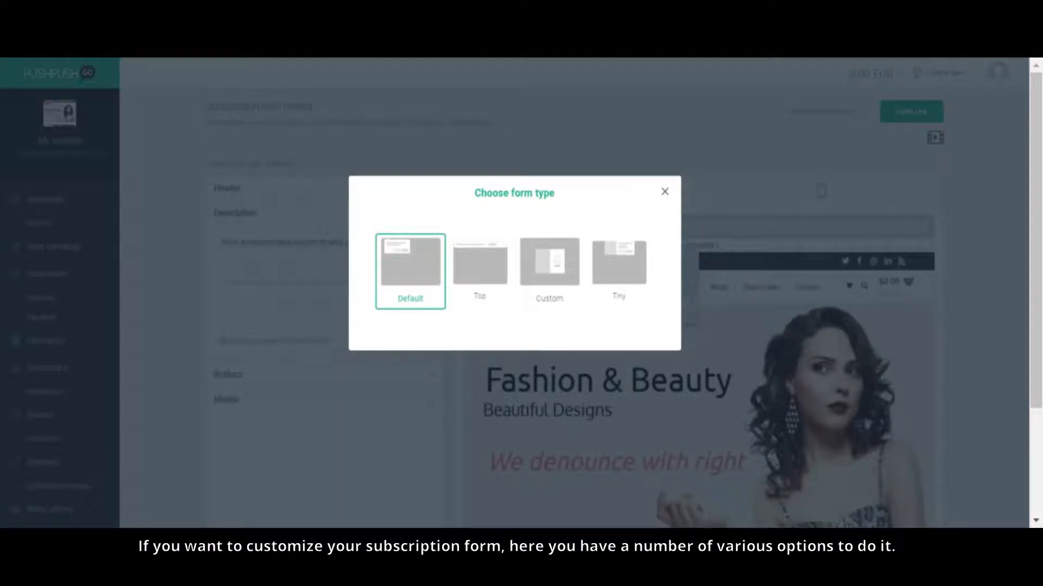
click(550, 266)
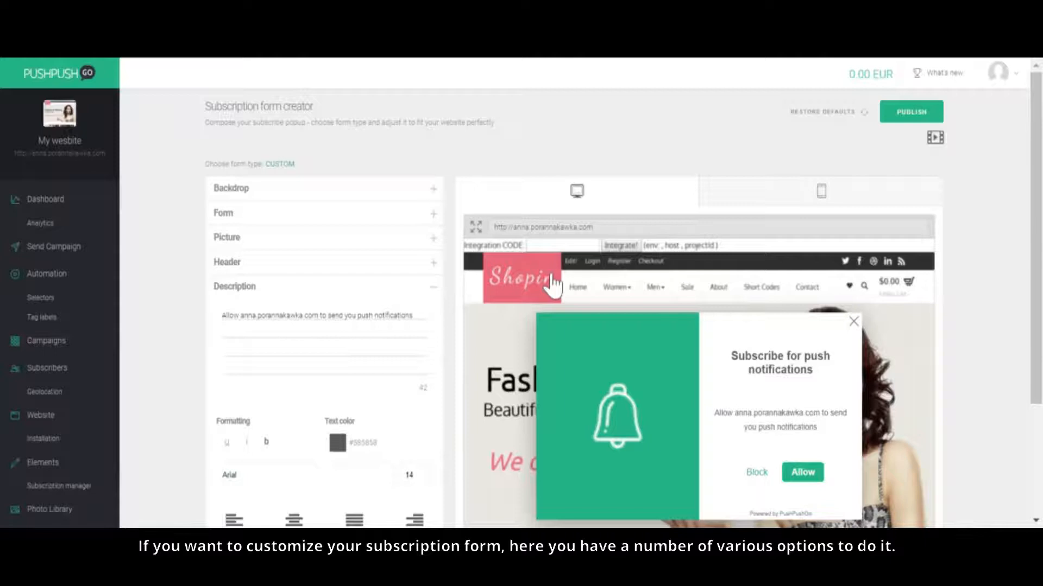
Step: Try the backdrop options for the custom subscription form and set the backdrop to Box-shadow
scroll(665, 194, down, 1)
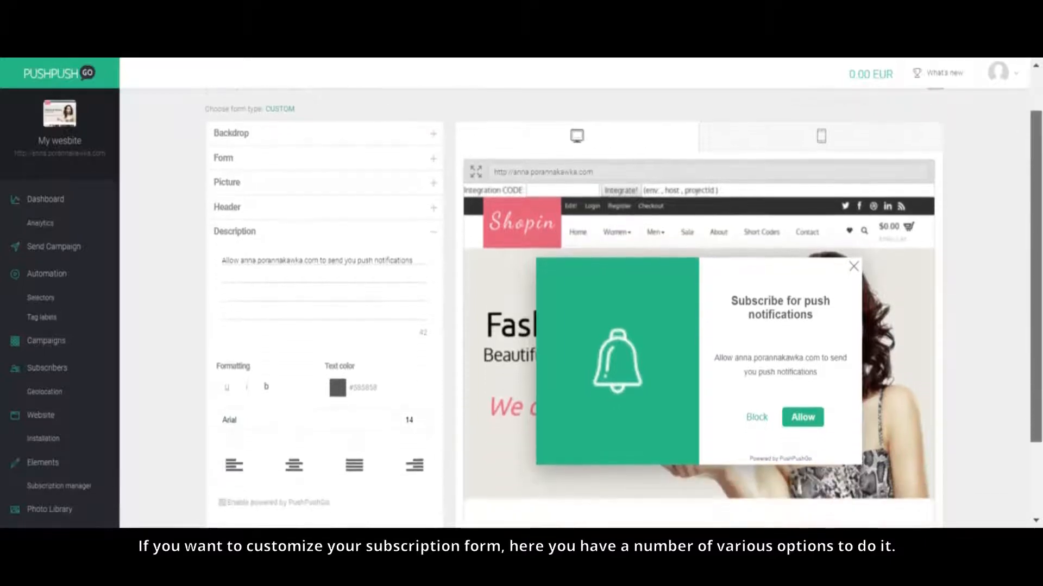
click(376, 142)
click(246, 167)
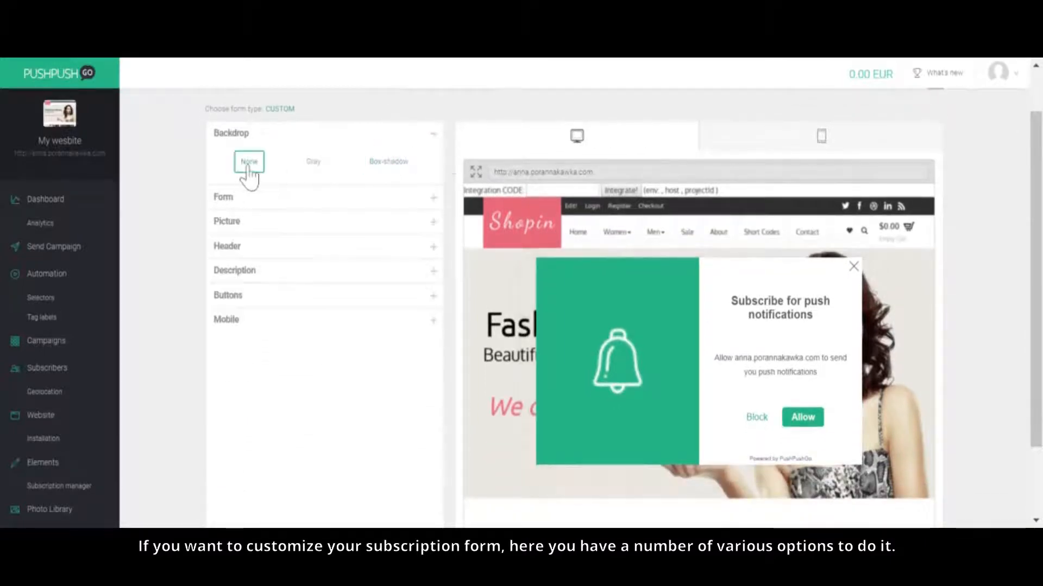
click(378, 173)
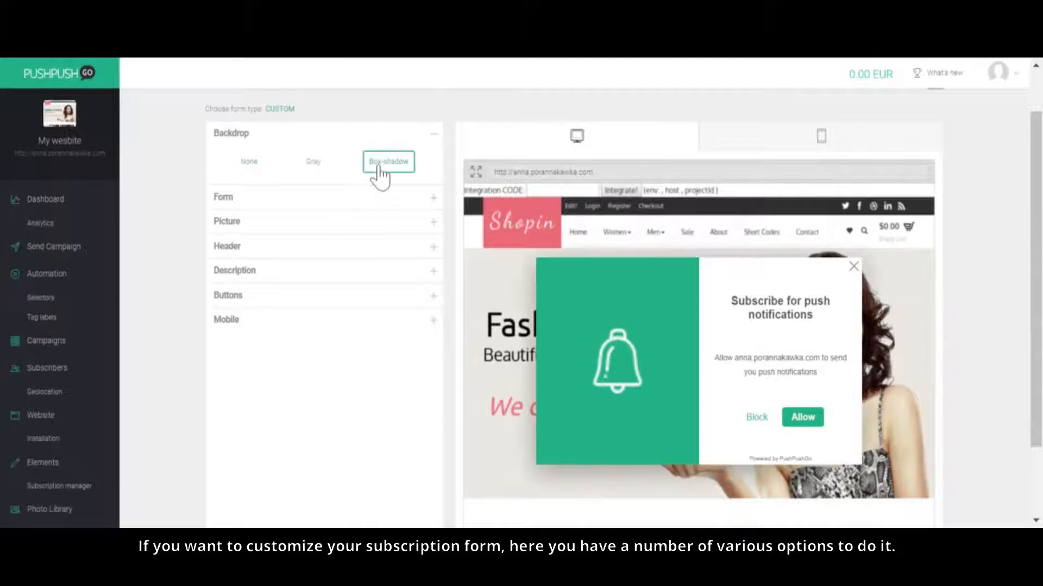
click(314, 173)
click(318, 171)
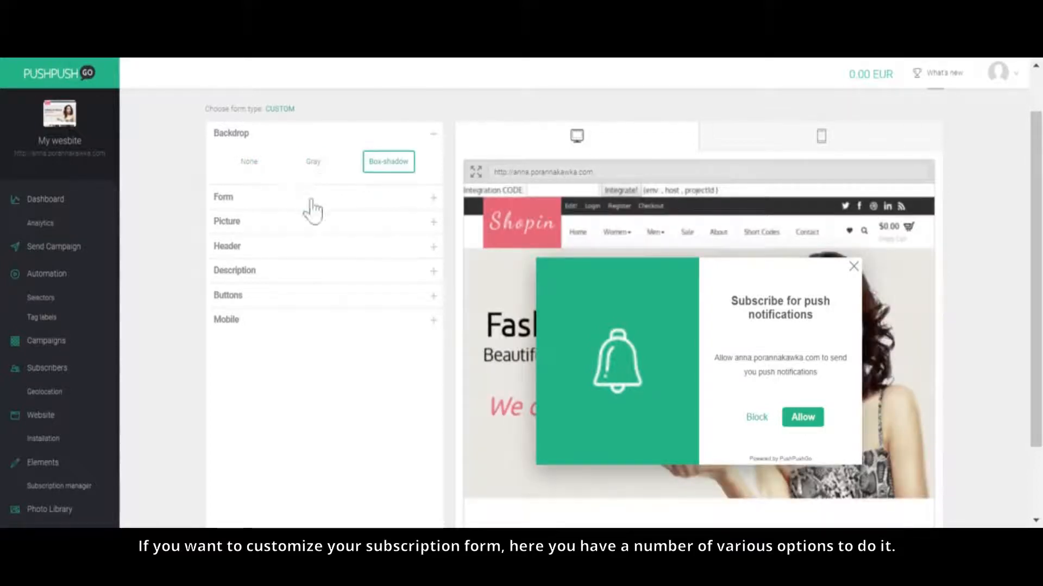
Step: Set the subscription form to the smallest size and choose the Slide top animation
click(311, 203)
click(404, 225)
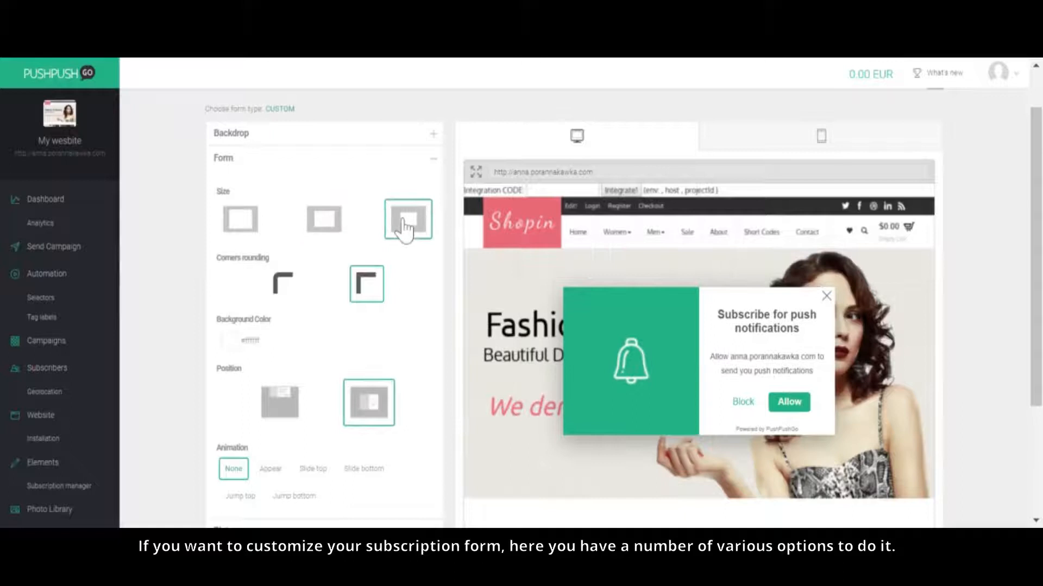
scroll(304, 401, down, 2)
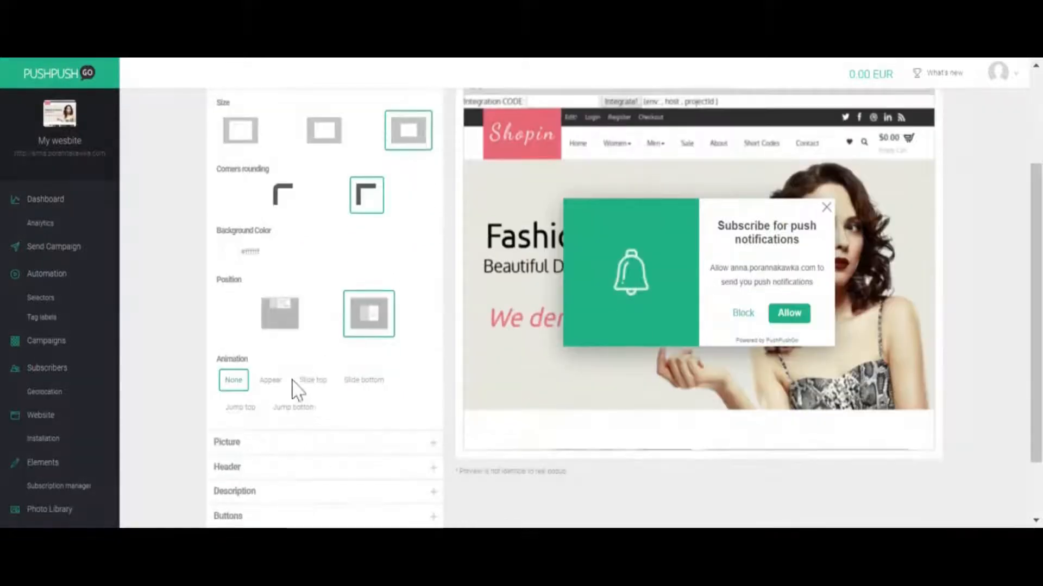
click(313, 382)
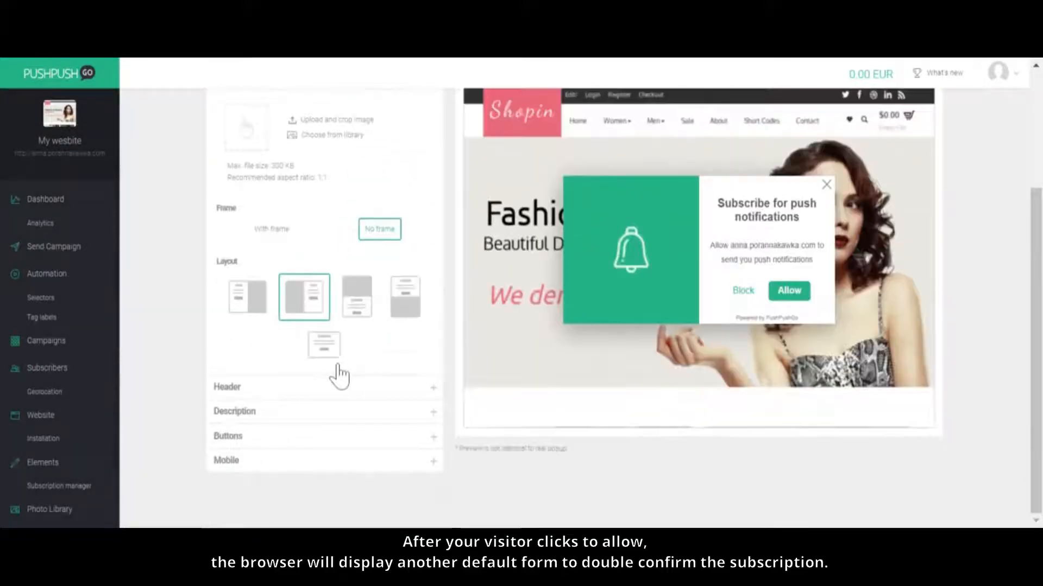
Step: Try the picture layouts of the subscription form and choose the one without a large image area
click(362, 319)
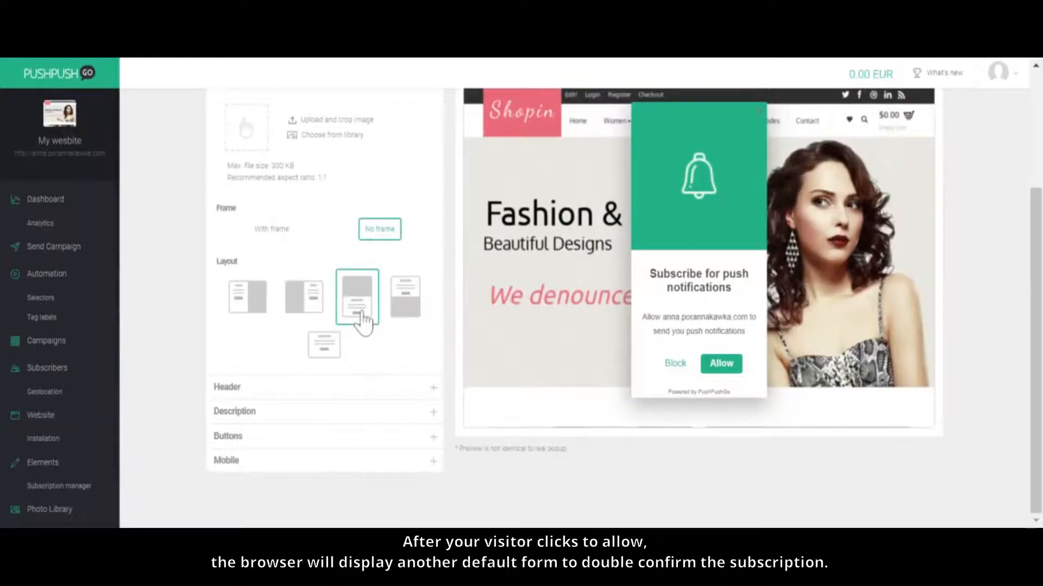
click(407, 318)
click(328, 356)
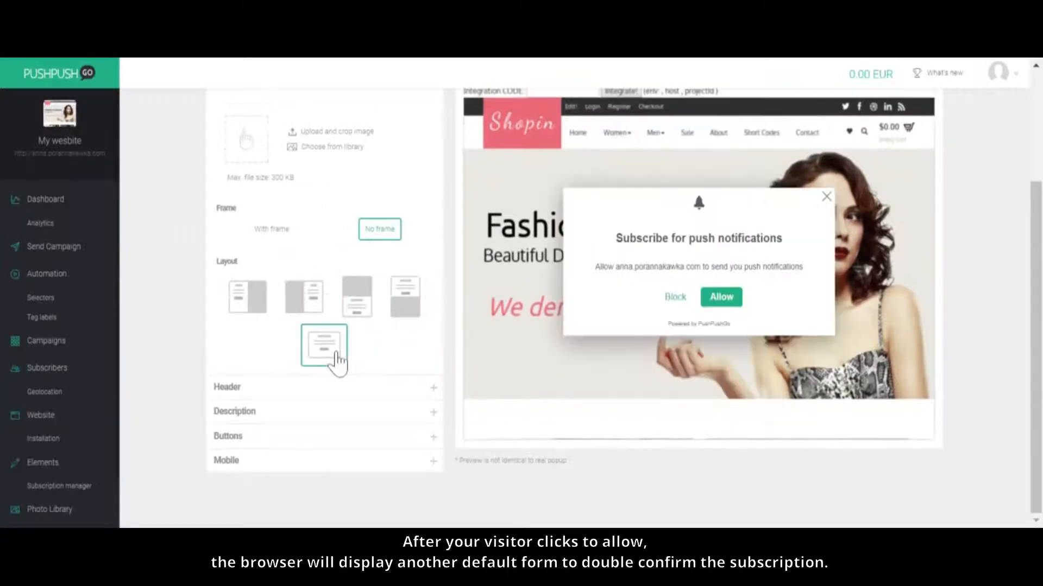
Step: Preview the subscription form on a mobile device and set its mobile position to the middle of the screen
scroll(342, 389, up, 3)
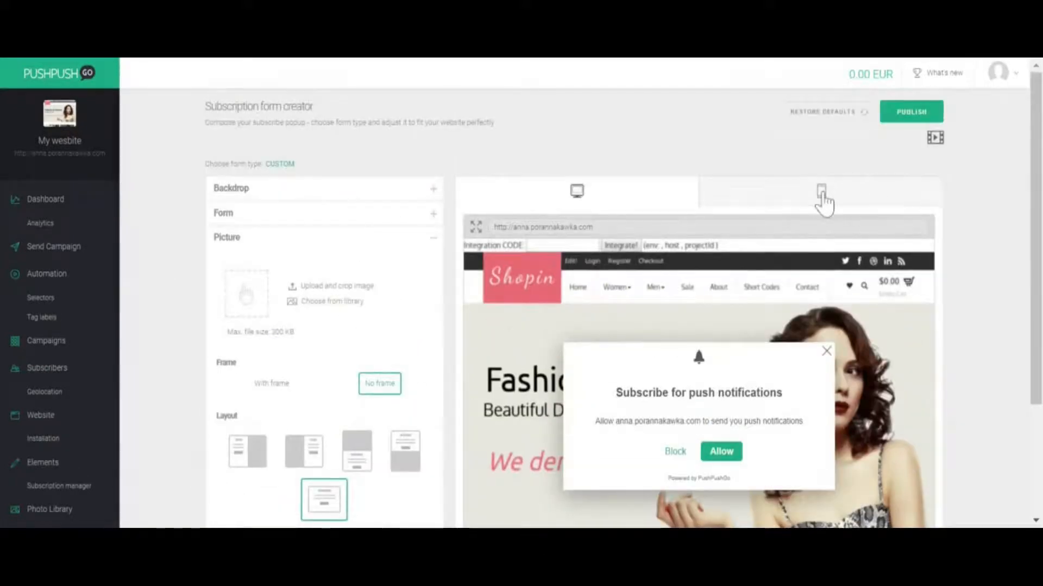
click(821, 193)
scroll(823, 202, down, 1)
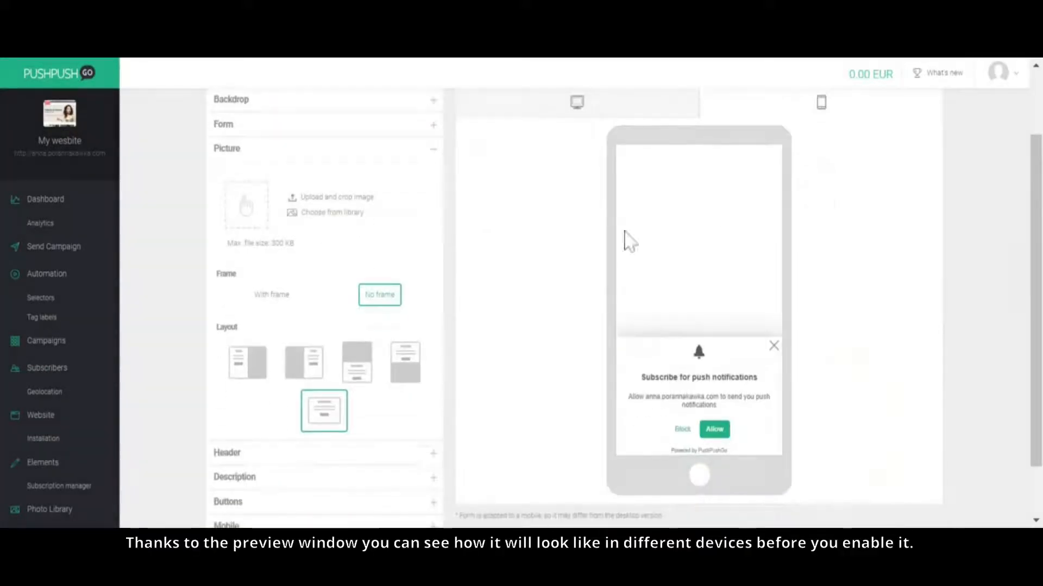
scroll(477, 379, down, 1)
click(293, 470)
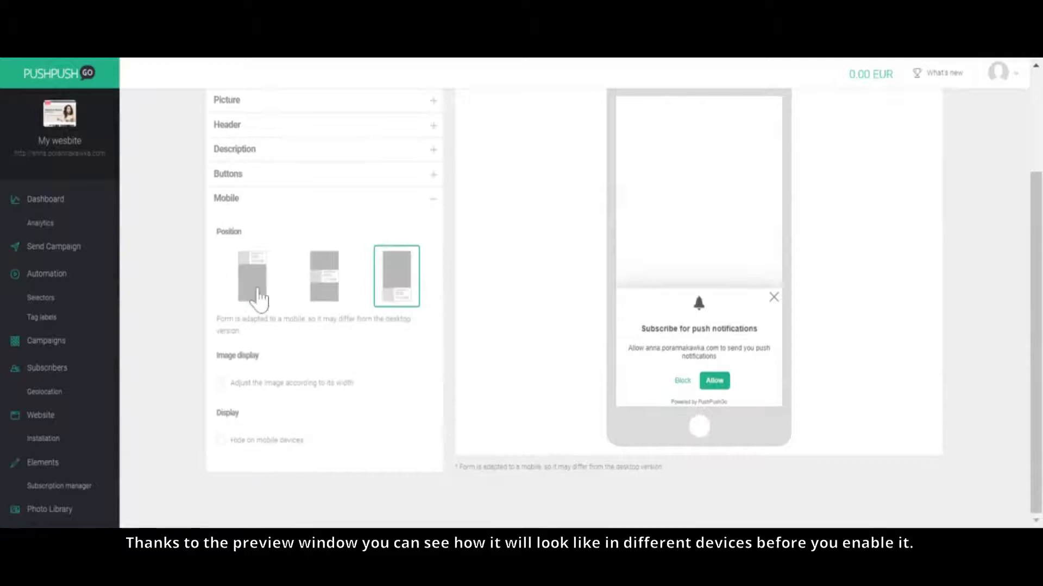
click(254, 293)
click(331, 280)
scroll(426, 293, up, 3)
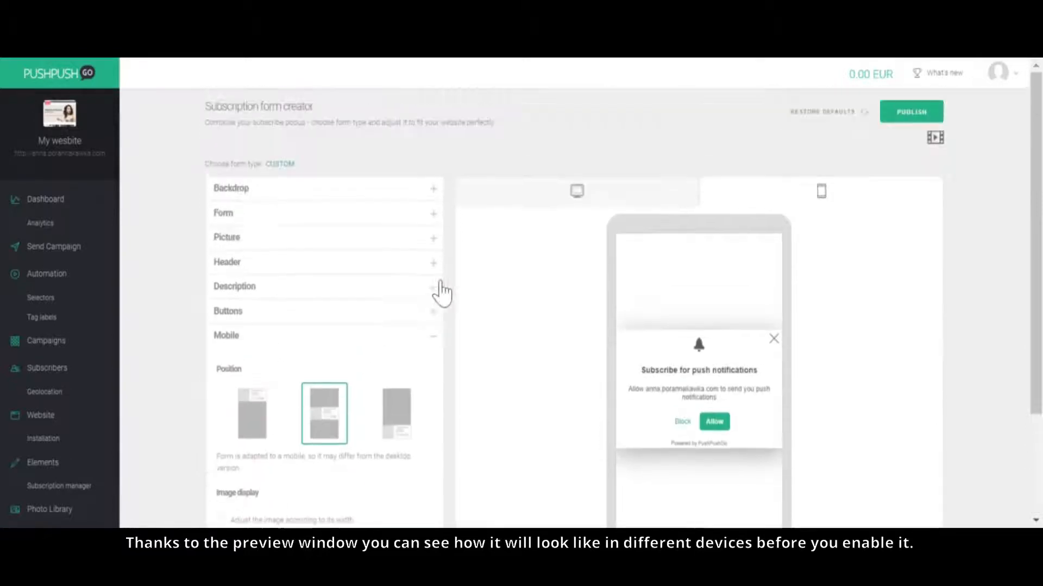
Step: Check the subscription form in the desktop preview and publish it
click(579, 200)
scroll(953, 244, down, 1)
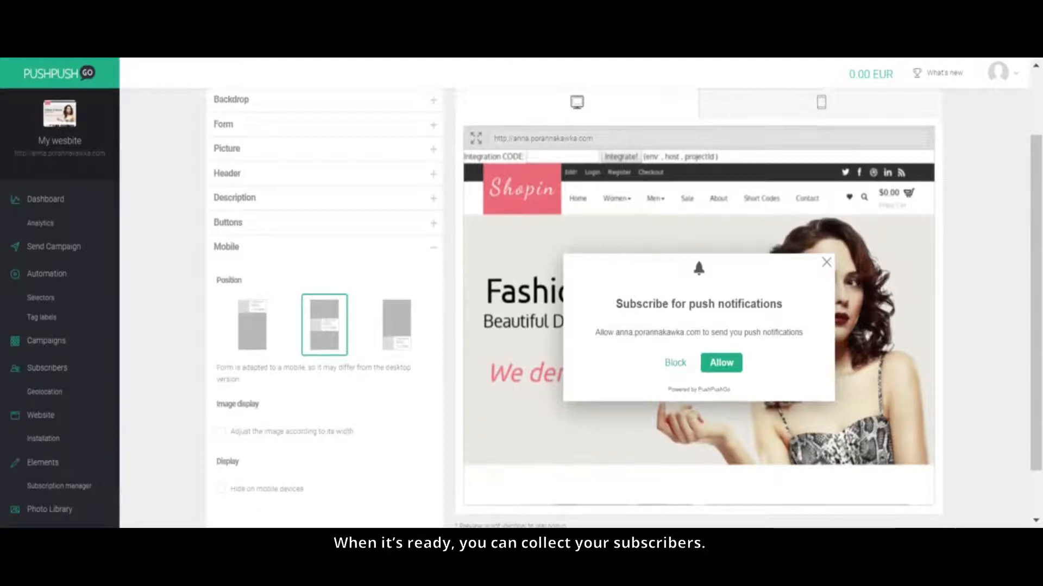
scroll(961, 230, up, 1)
click(905, 114)
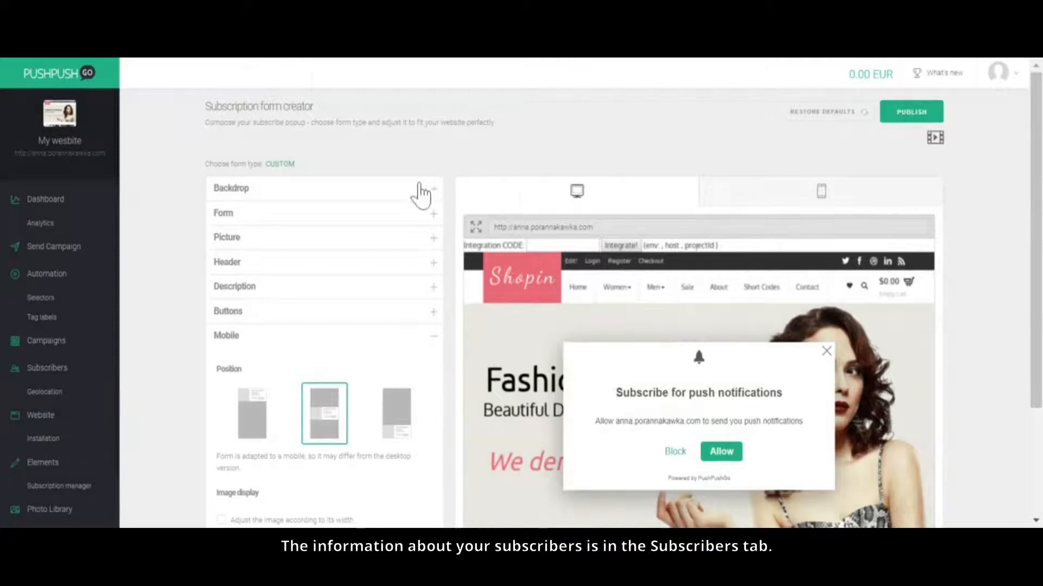
Step: Open the subscribers list and add the tag "new tag" to the first subscriber
click(51, 384)
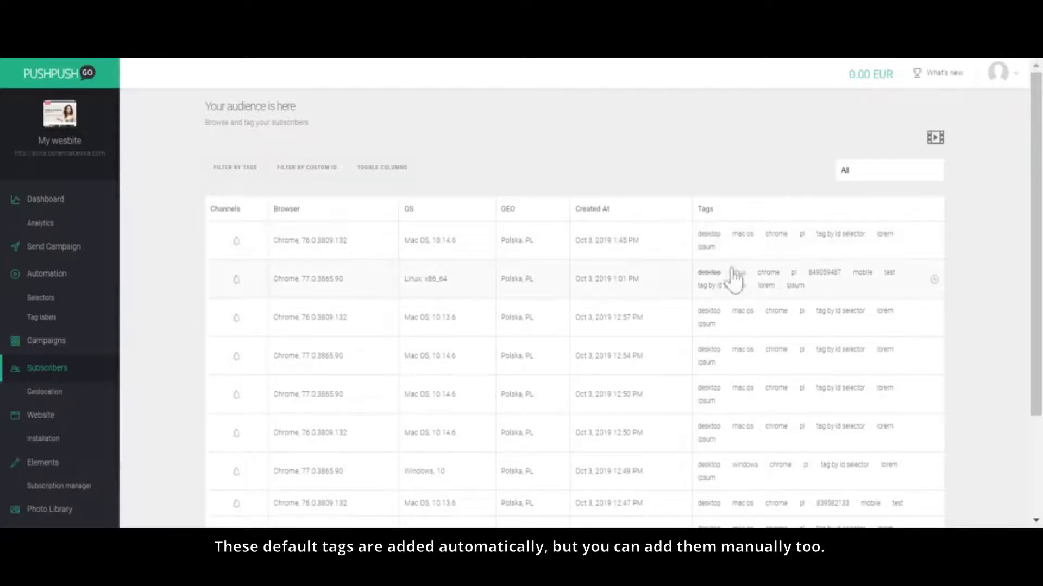
click(933, 242)
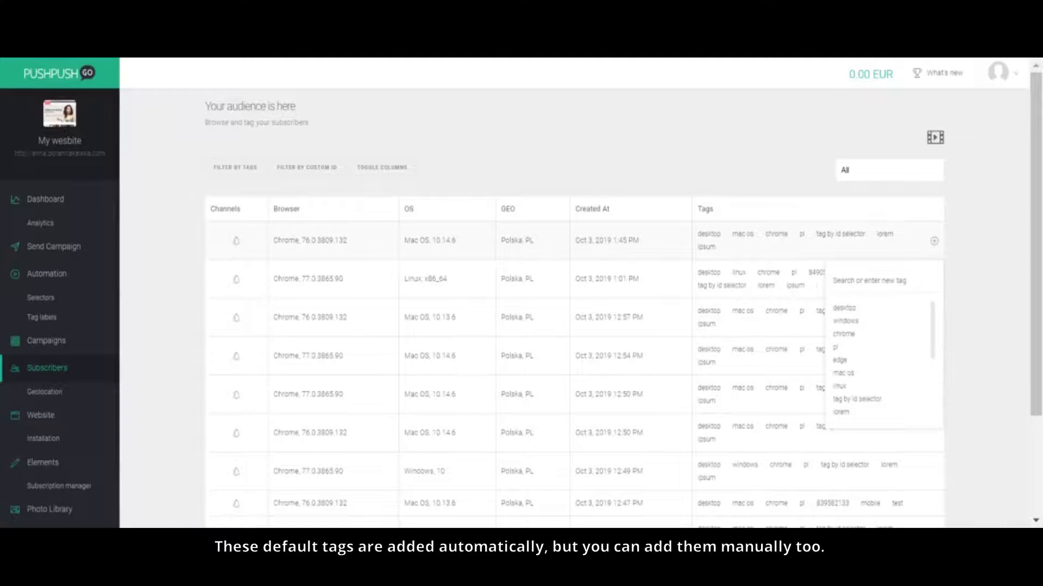
text(new tag)
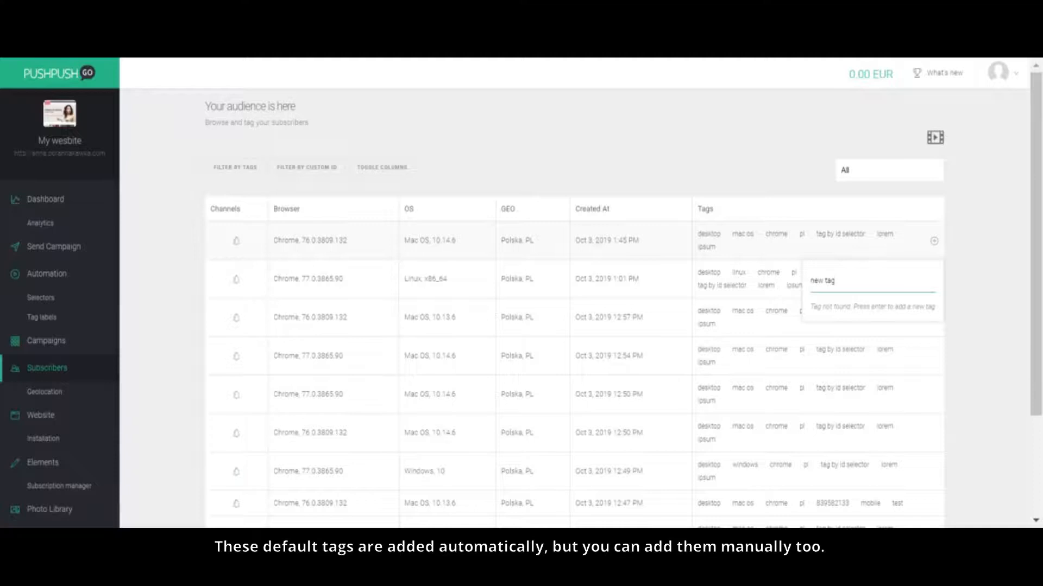
key(Return)
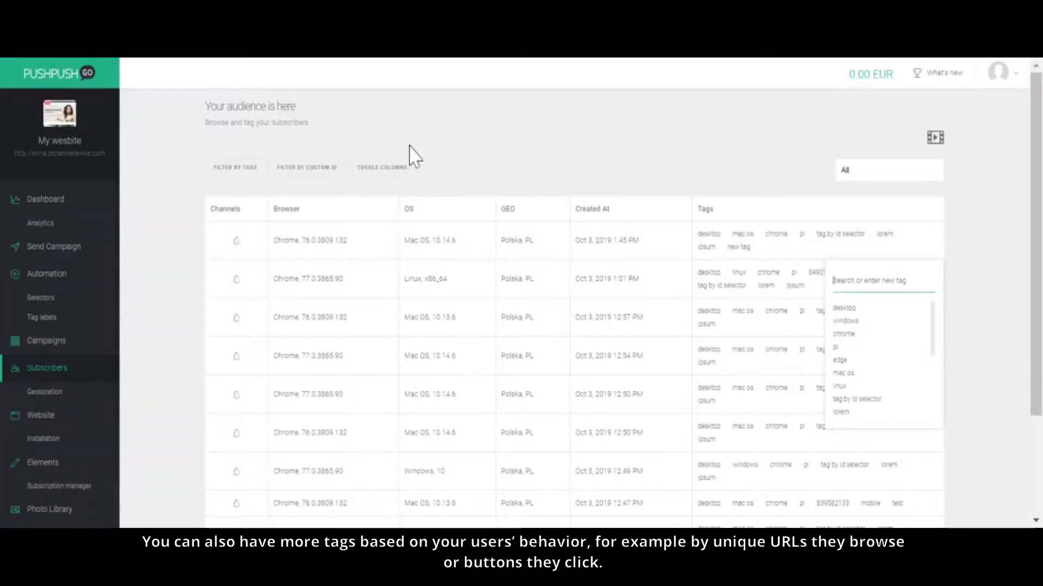
Step: Open the tag filter for the subscribers and select the tag "ipsum" as an included tag
click(241, 174)
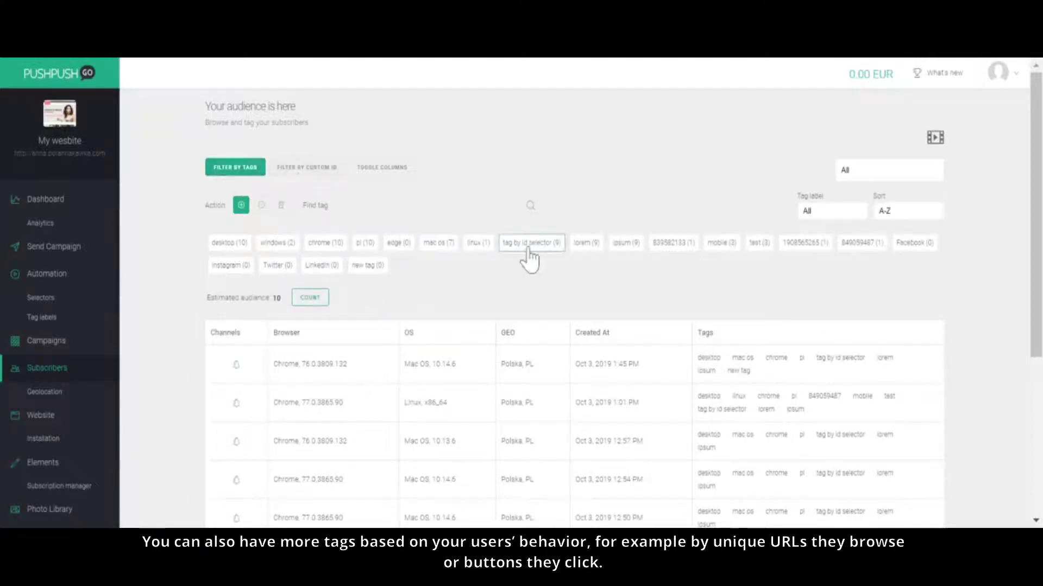
click(528, 244)
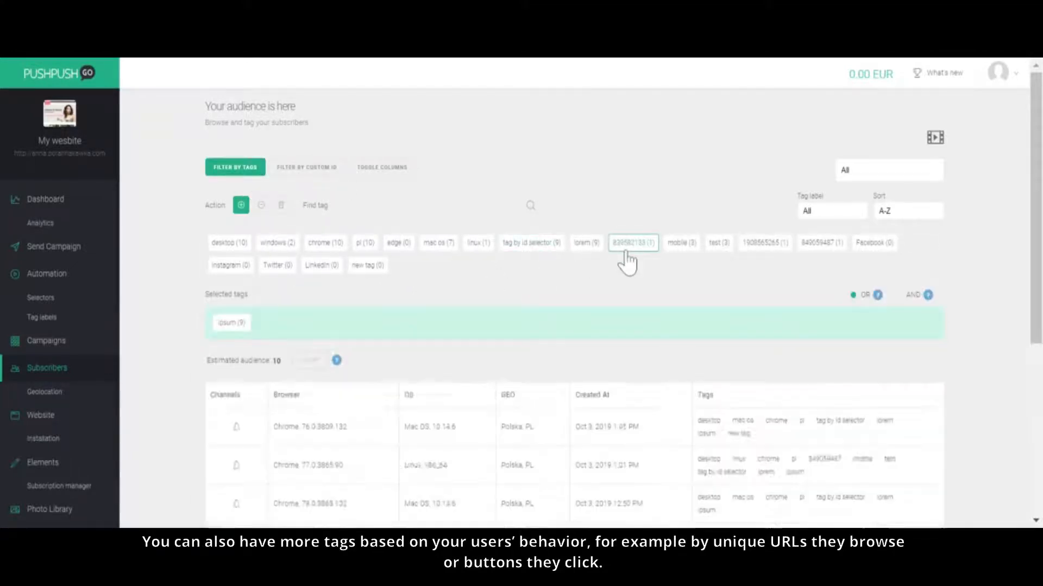
scroll(630, 261, down, 5)
scroll(632, 262, up, 5)
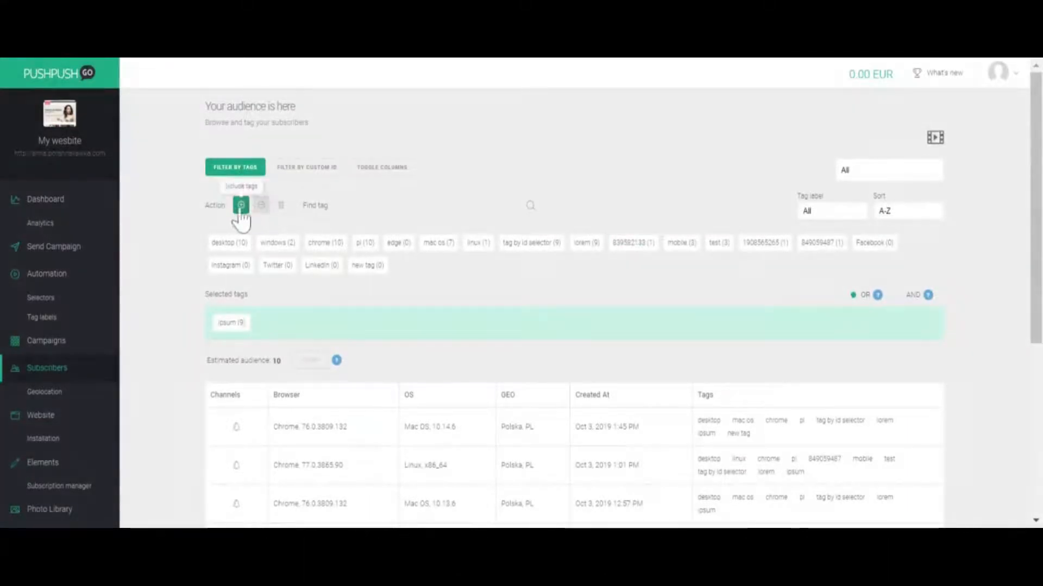
Step: Close the tag filter and review the geolocation of the subscribers in the list
click(239, 169)
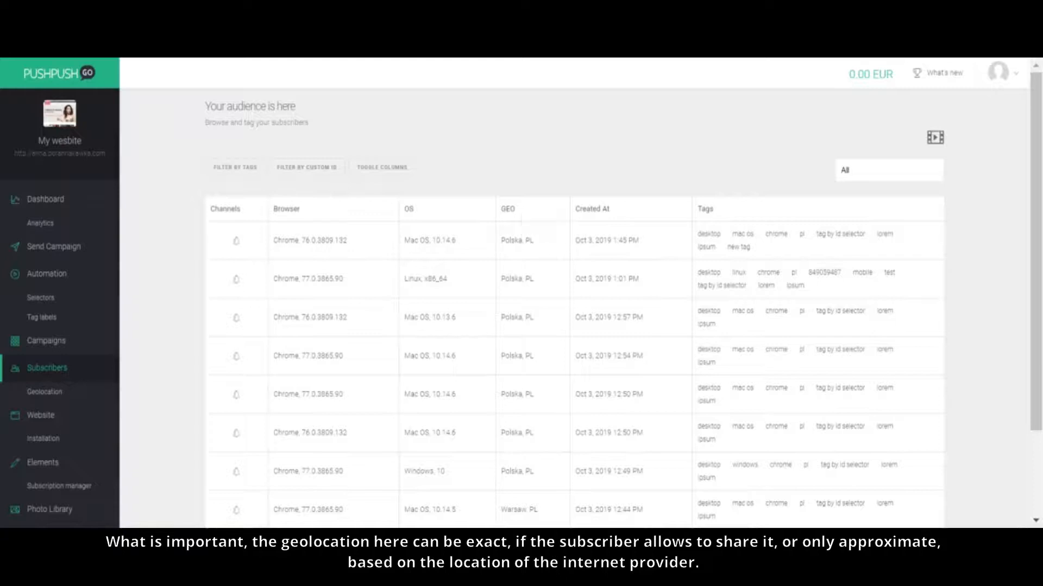
scroll(529, 293, down, 2)
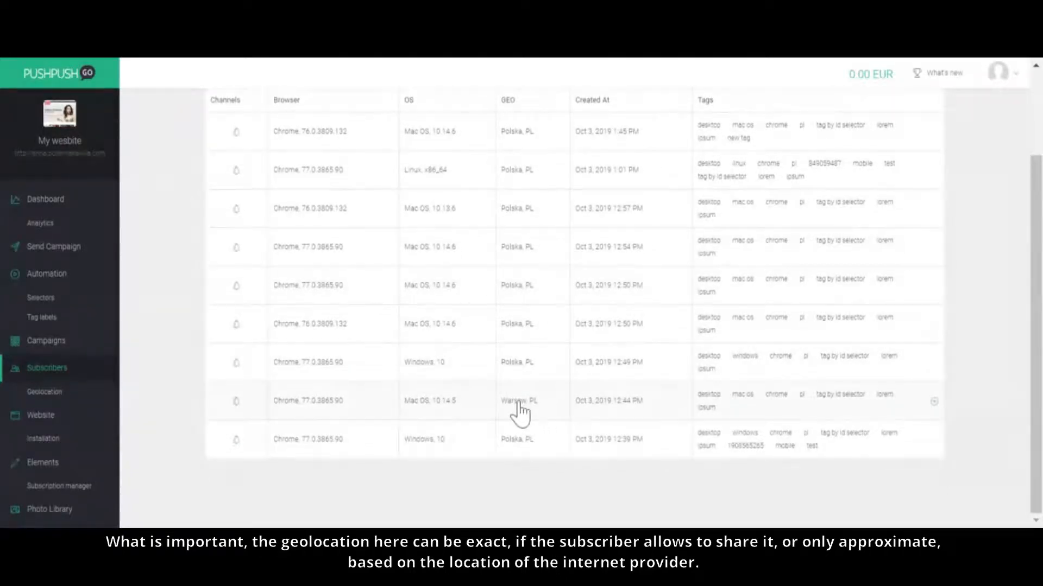
scroll(517, 260, up, 2)
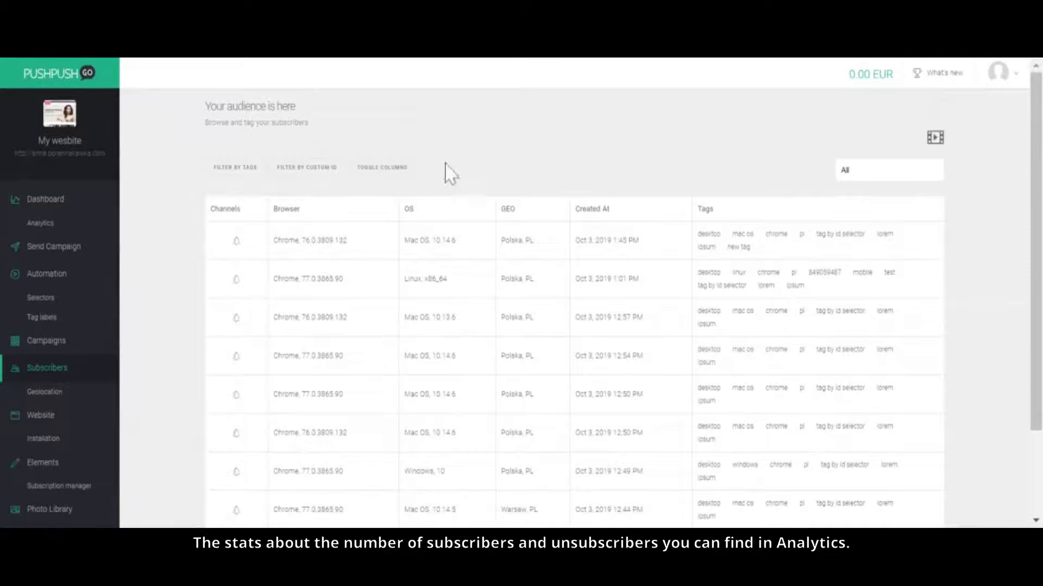
Step: Open the analytics and review the charts of subscribers, unsubscribed events and sent notifications
click(40, 224)
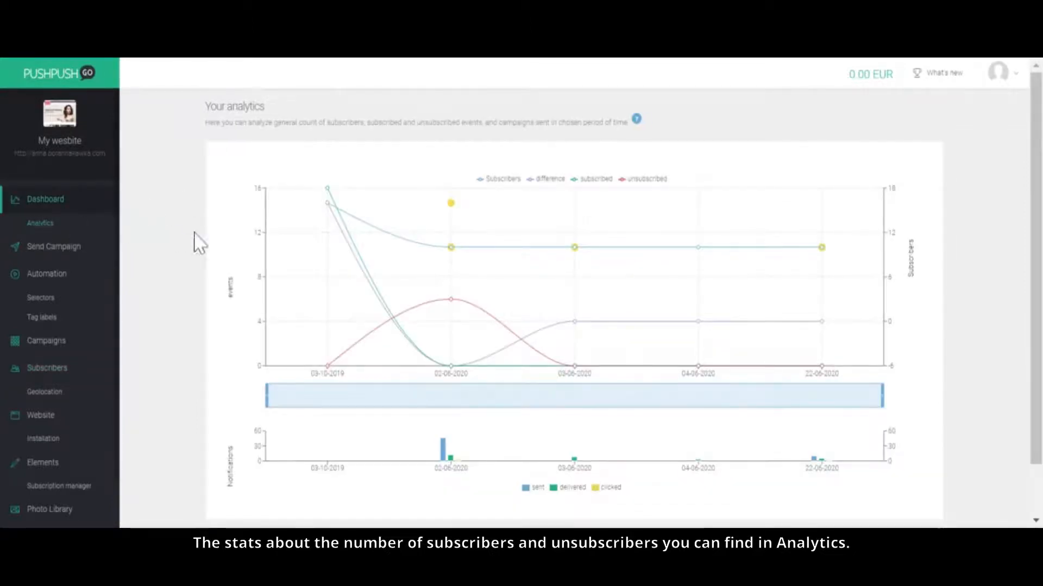
scroll(233, 249, down, 1)
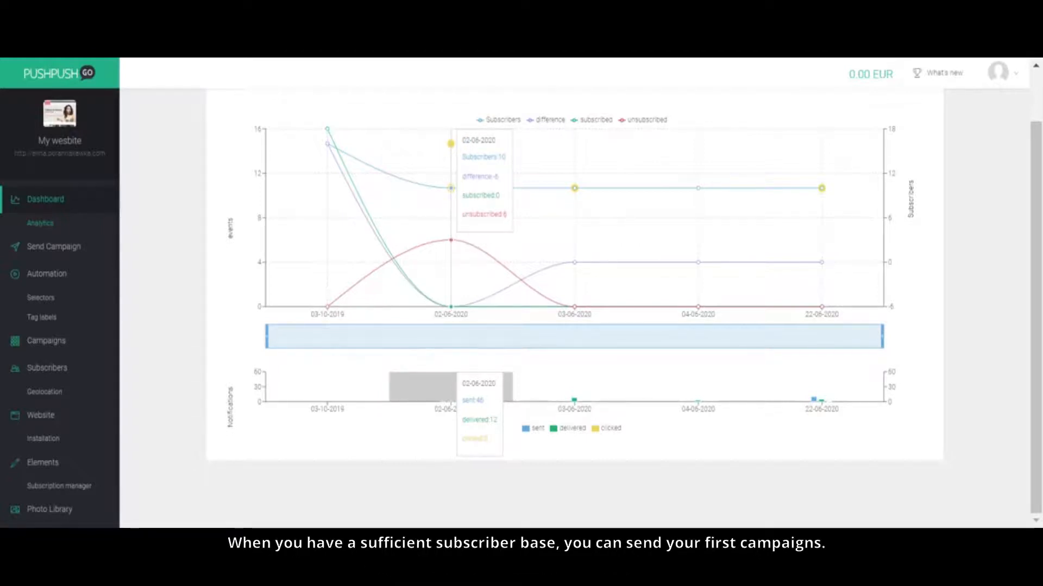
Step: Start a push campaign titled "WEEKEND SALE 😍" with the message "Don't miss the best deals!"
click(64, 249)
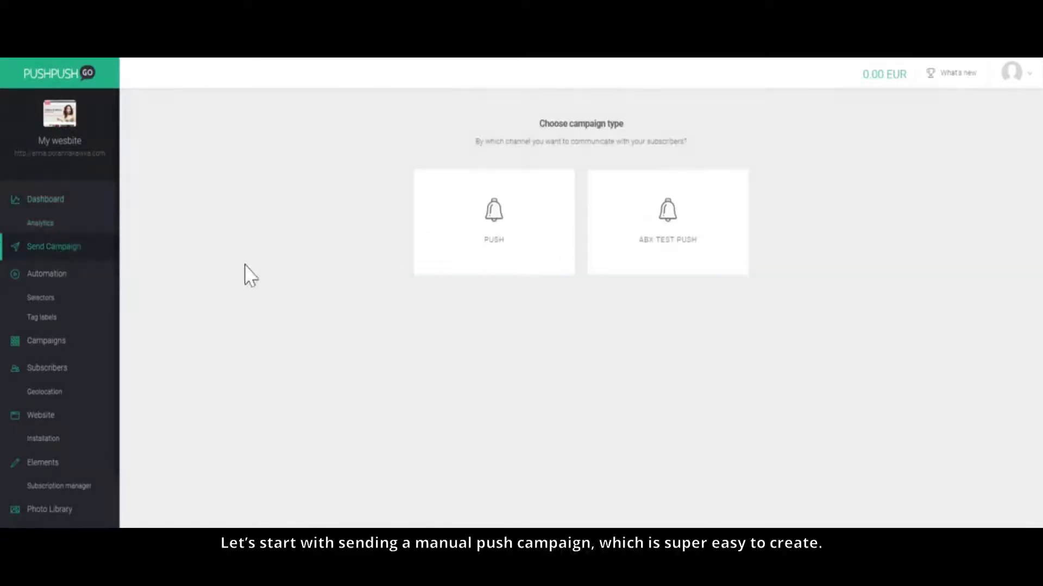
click(494, 253)
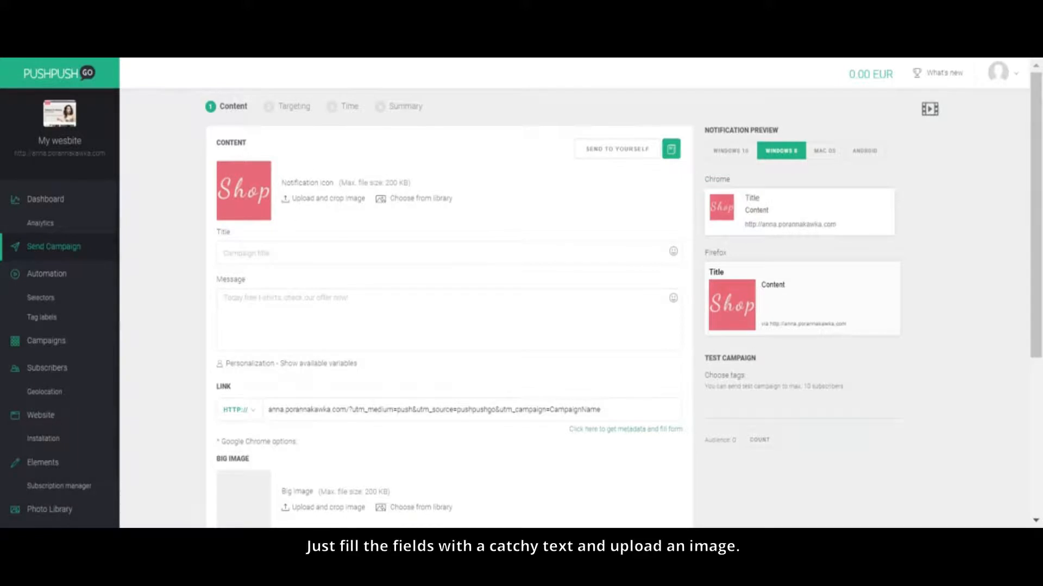
click(276, 252)
text(WEEKEND SALE)
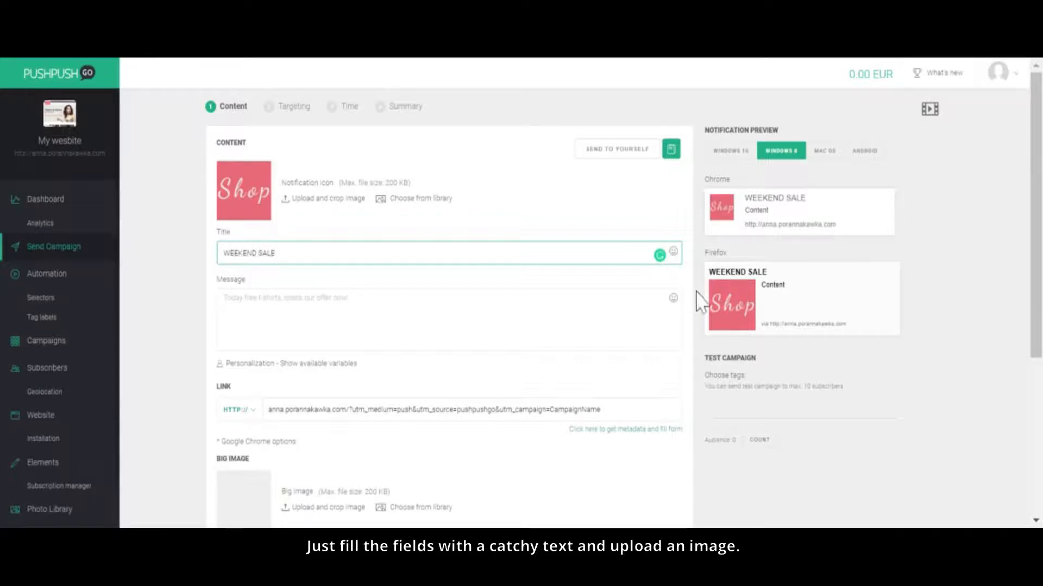
click(673, 251)
click(634, 351)
click(380, 320)
text(Don)
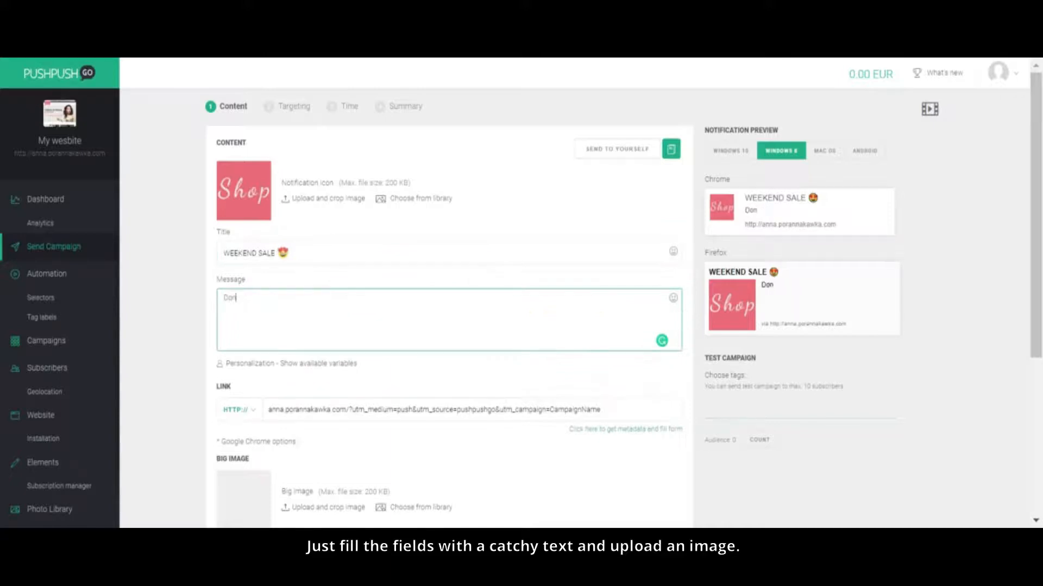
text('t miss the best deals!)
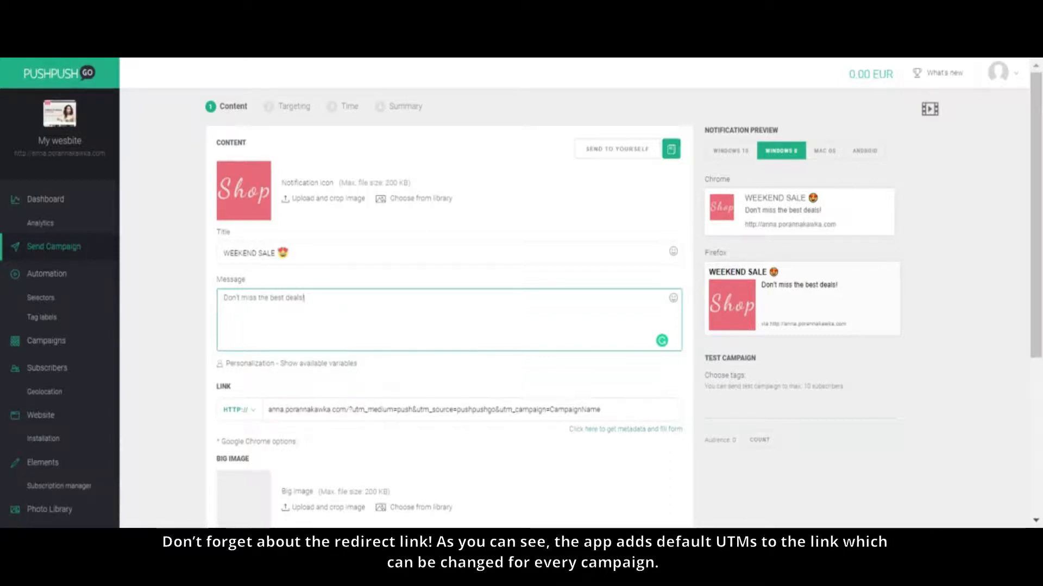
Step: Choose the Spring Sale picture from the image library as the notification's big image and check the preview
scroll(505, 401, down, 2)
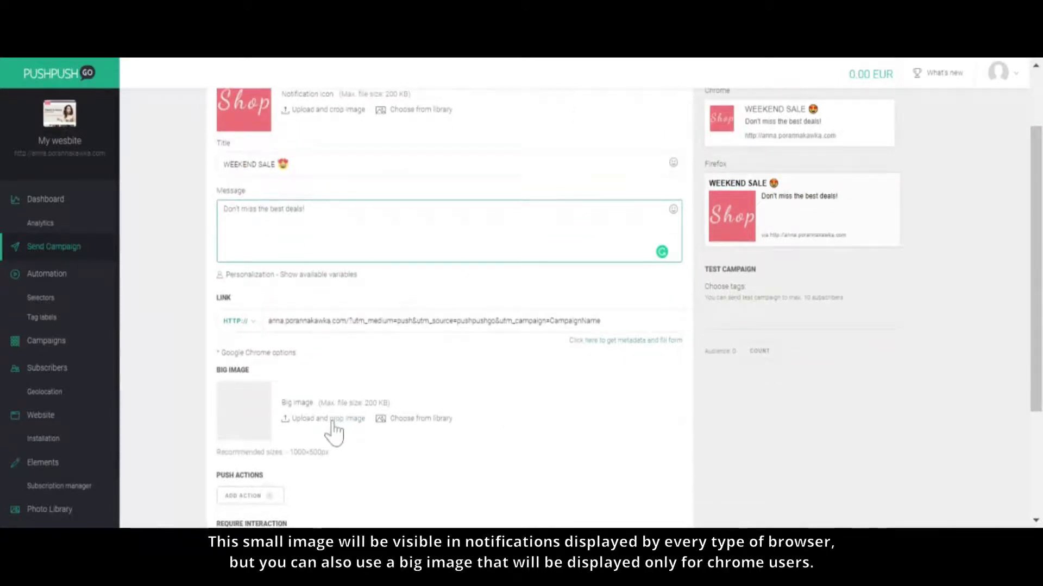
click(397, 419)
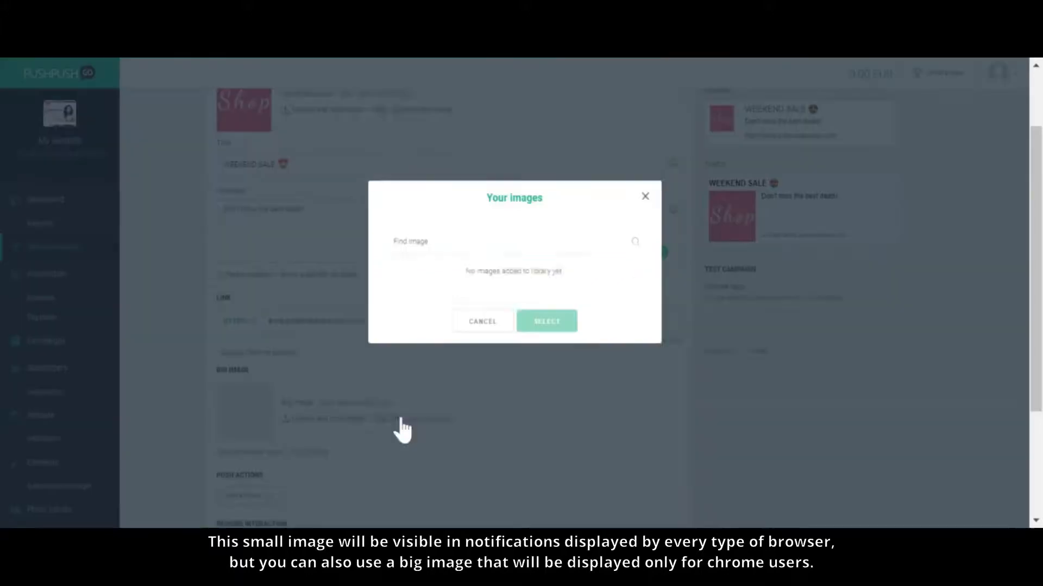
scroll(602, 391, down, 2)
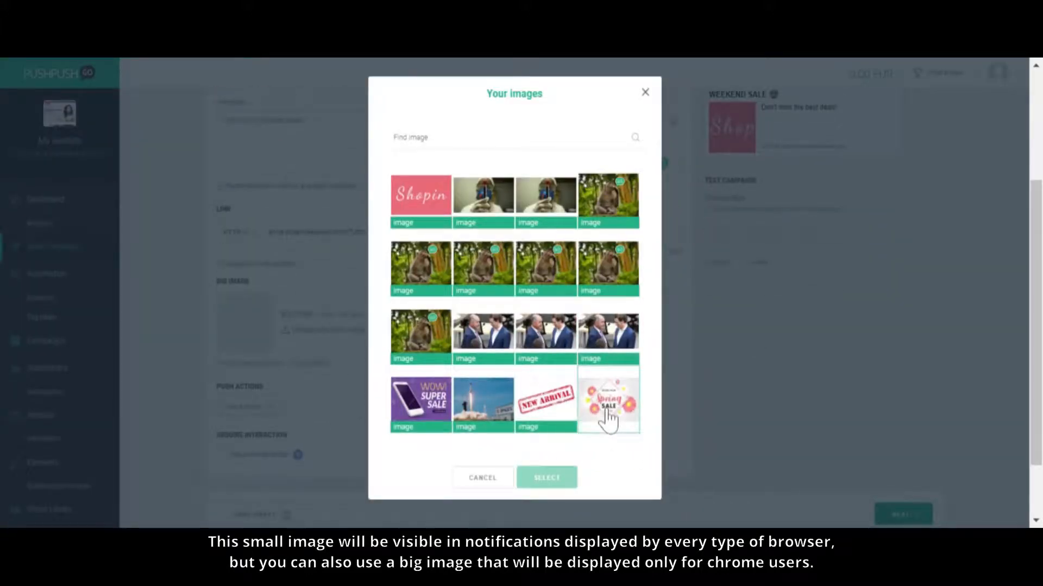
click(608, 418)
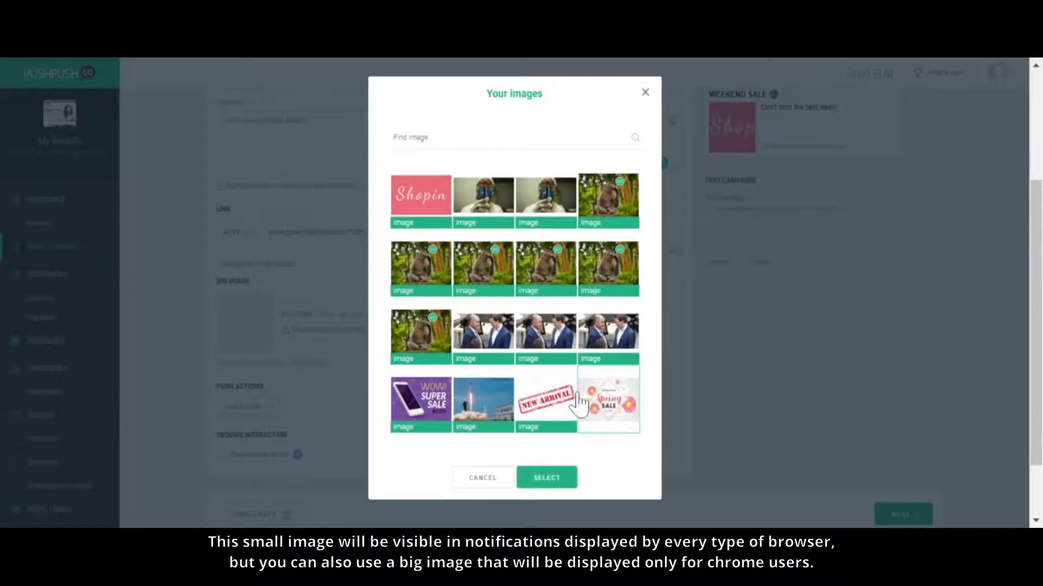
click(568, 482)
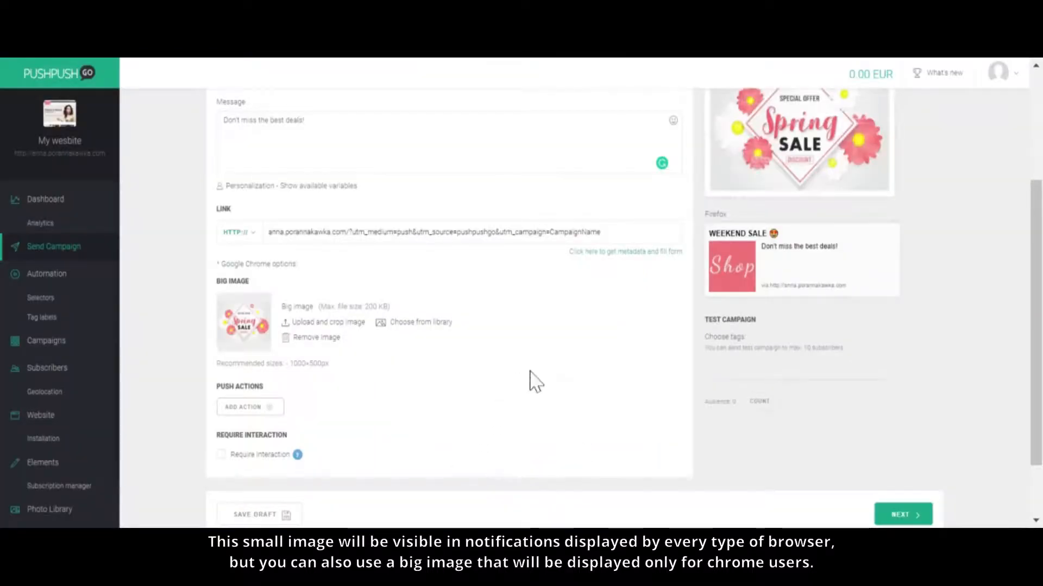
scroll(531, 375, up, 2)
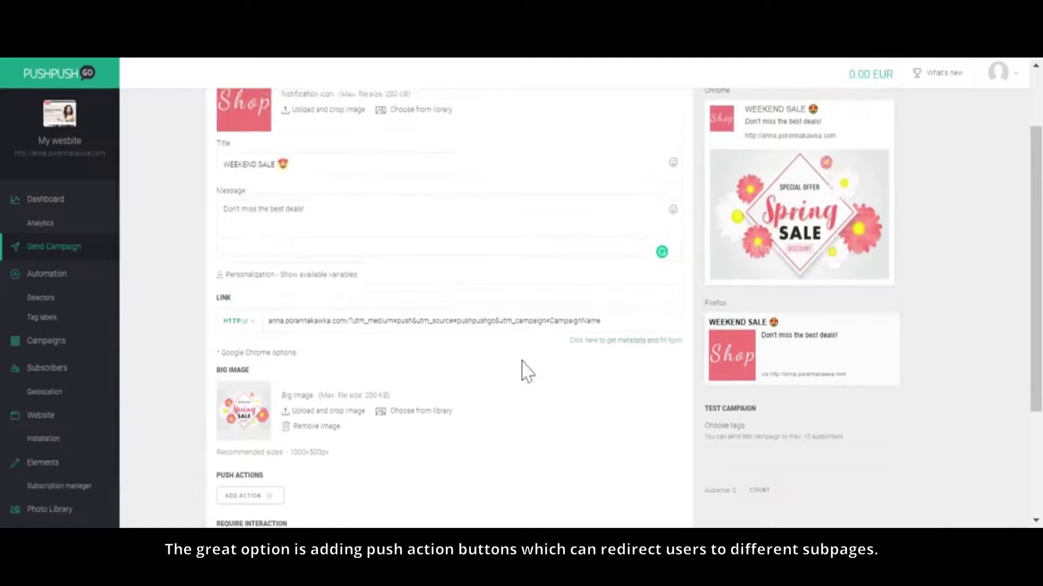
Step: Add the push action "CHECK IT" with the campaign's redirect link copied in, and a second action titled "I don't want discounts"
scroll(528, 369, down, 2)
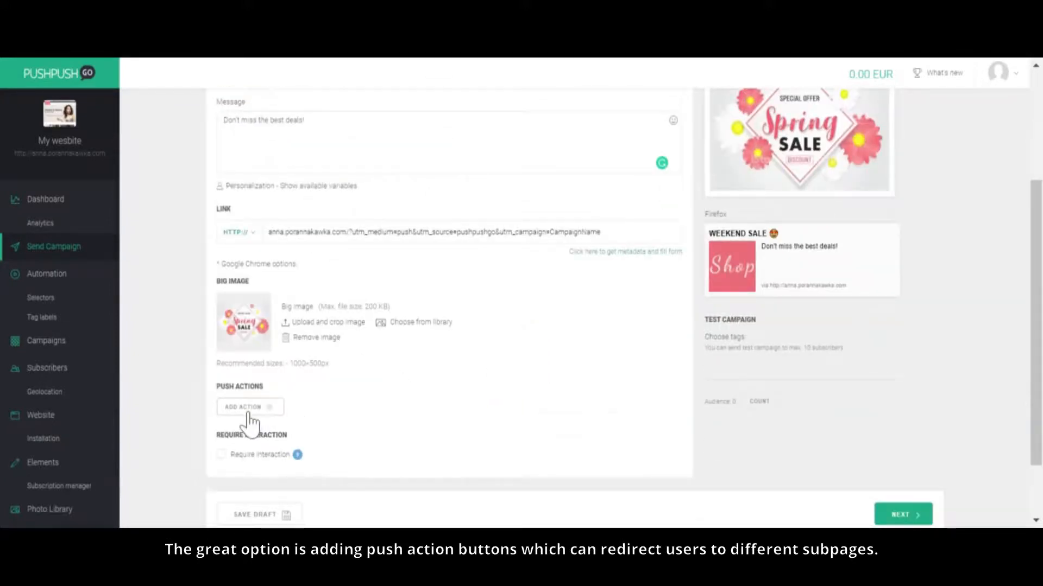
click(250, 408)
text(CHECK IT)
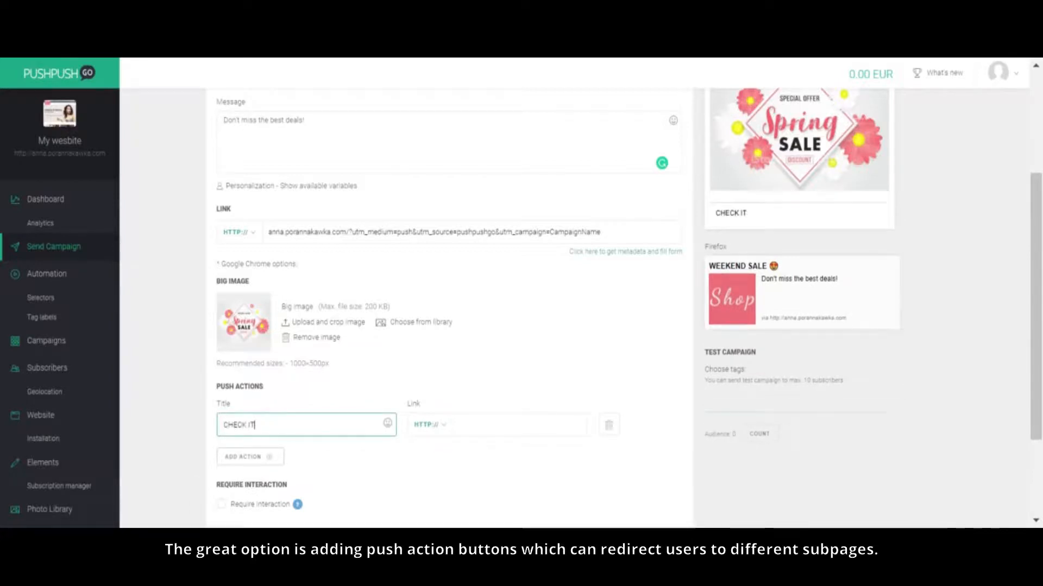
click(459, 425)
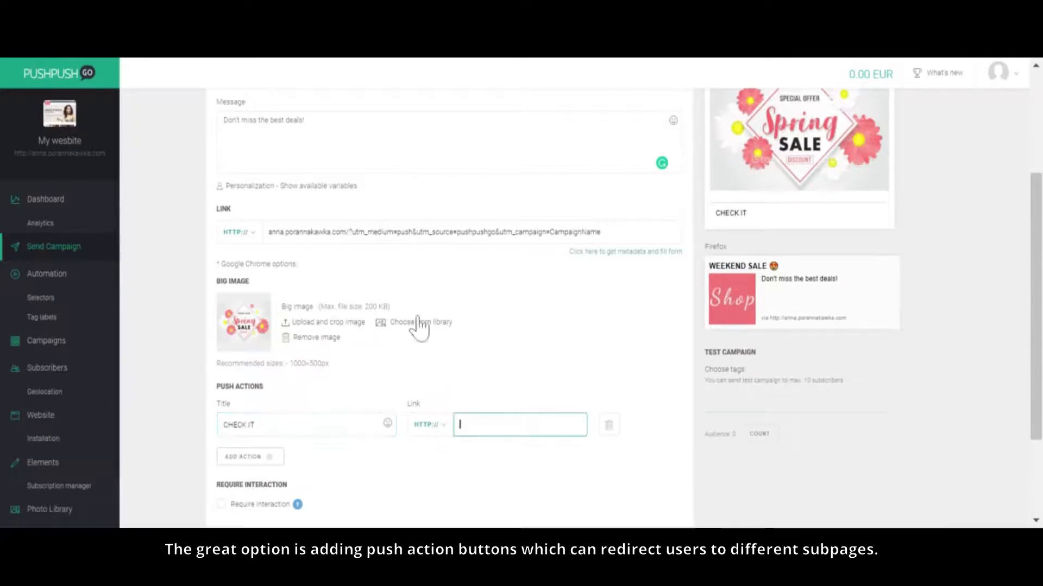
drag(269, 232, 601, 232)
key(ctrl+c)
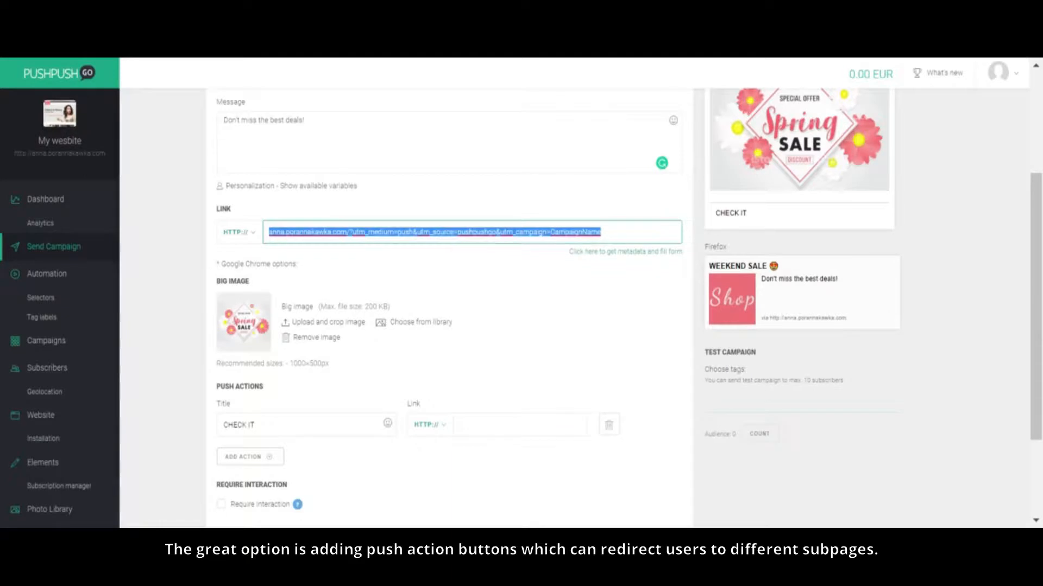
click(492, 425)
key(ctrl+v)
click(482, 472)
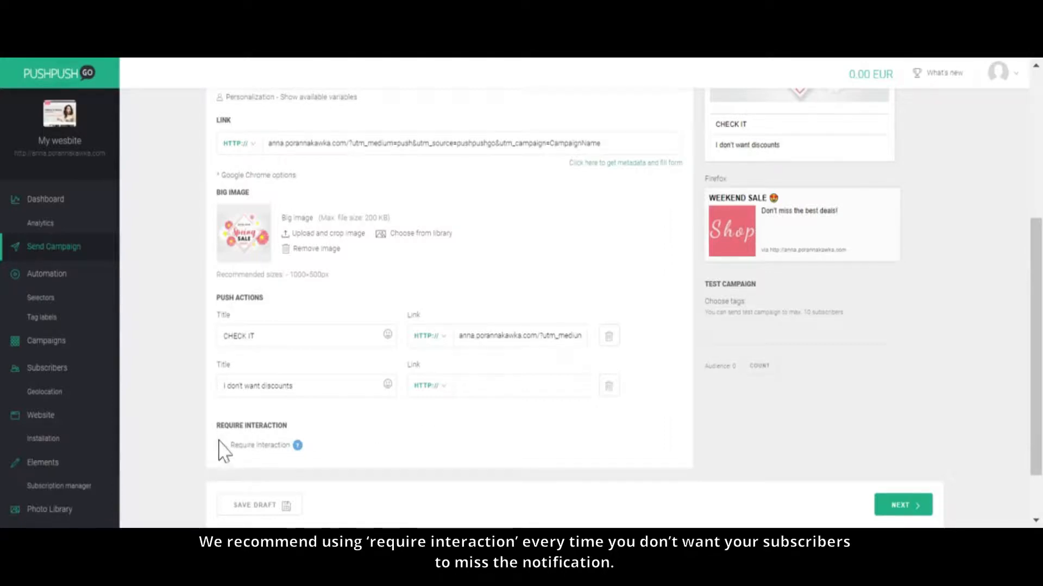
Step: Enable Require interaction for the notification and check its Windows 10 preview
mouse_move(297, 447)
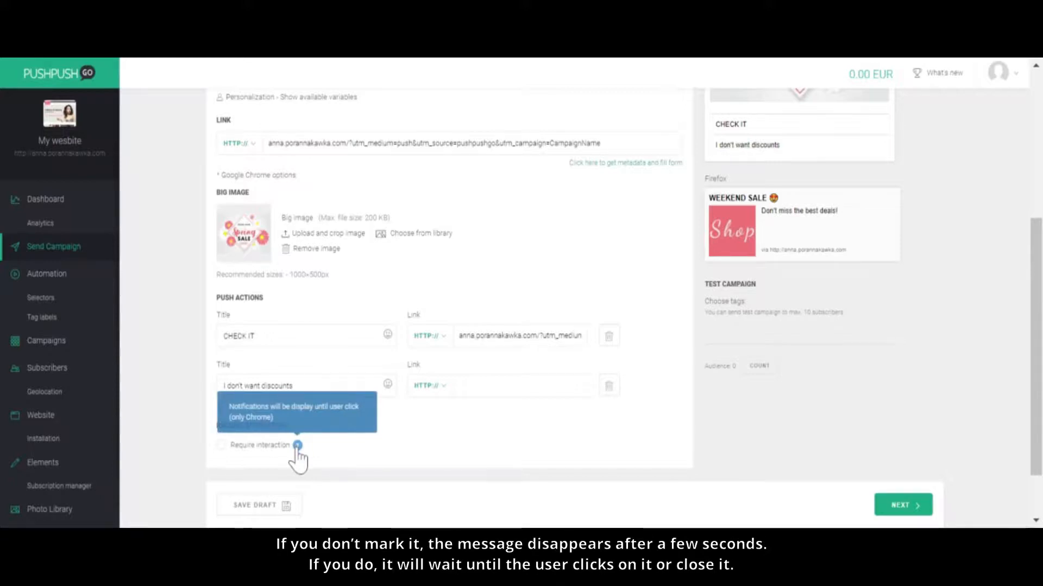
click(221, 445)
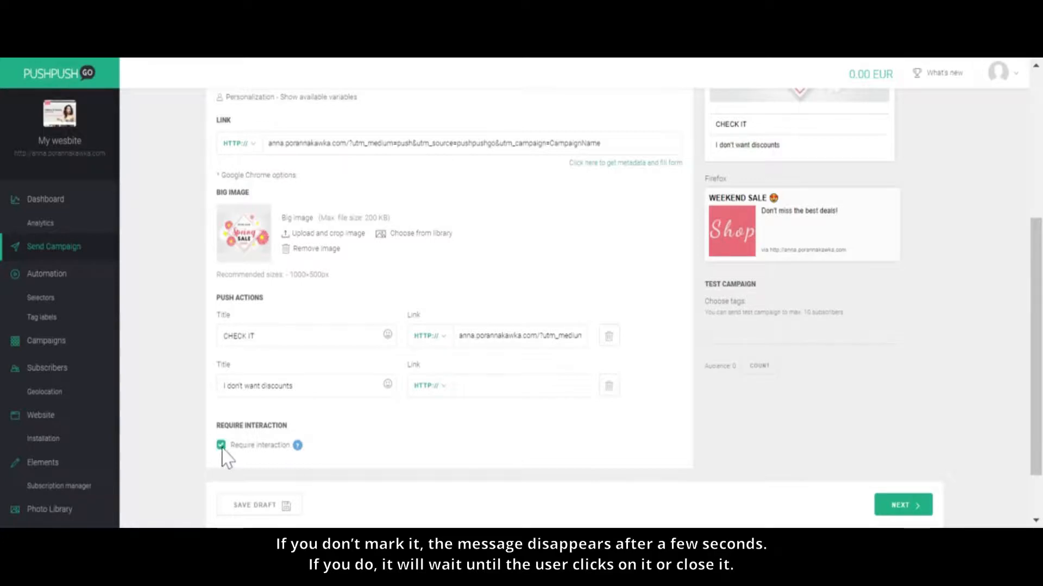
scroll(435, 463, down, 2)
scroll(602, 489, up, 2)
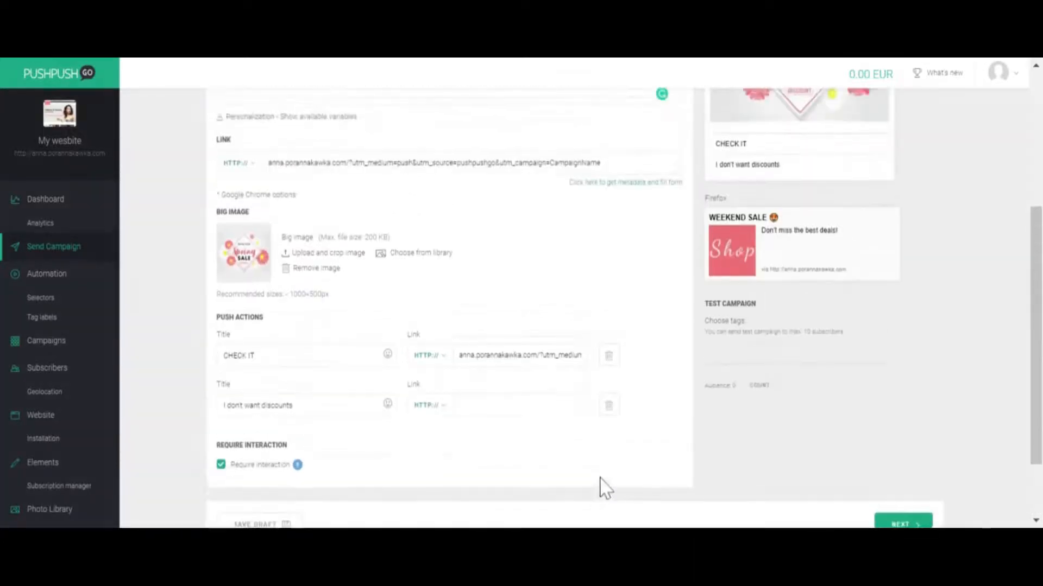
scroll(603, 488, up, 5)
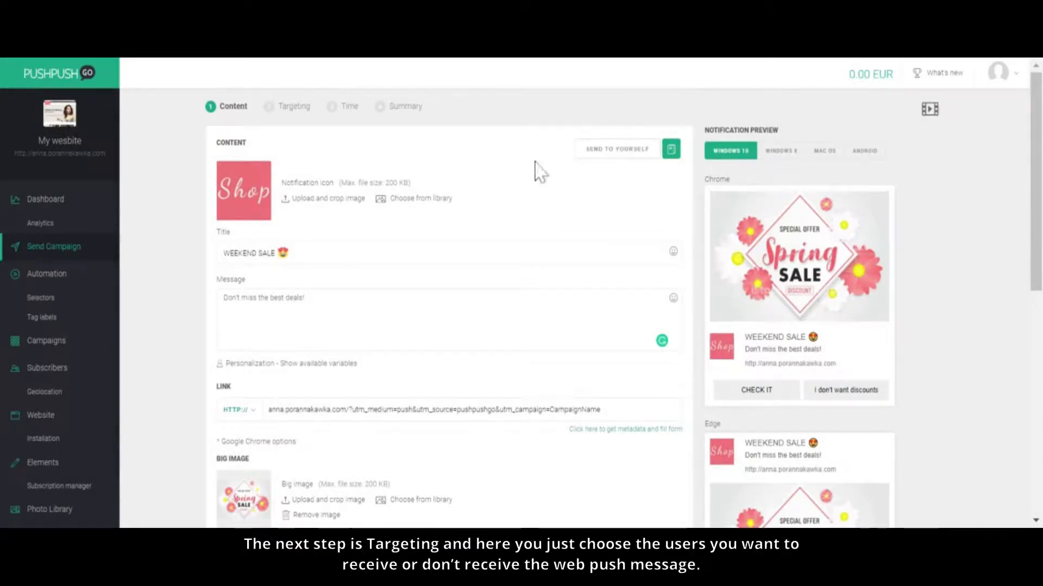
Step: Skip the targeting by tags and choose Schedule send date for the campaign's sending time
click(287, 107)
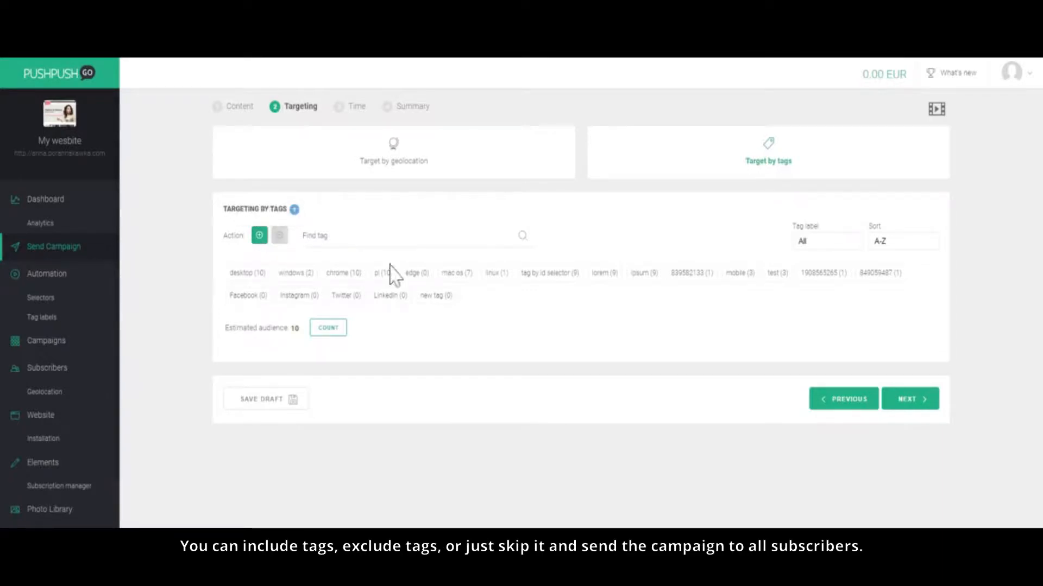
click(905, 399)
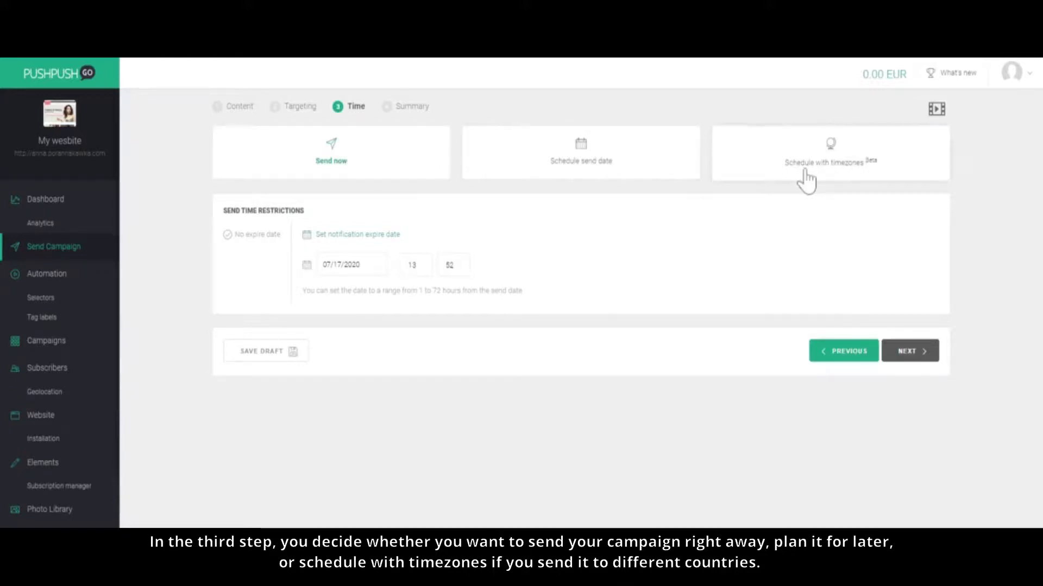
click(543, 175)
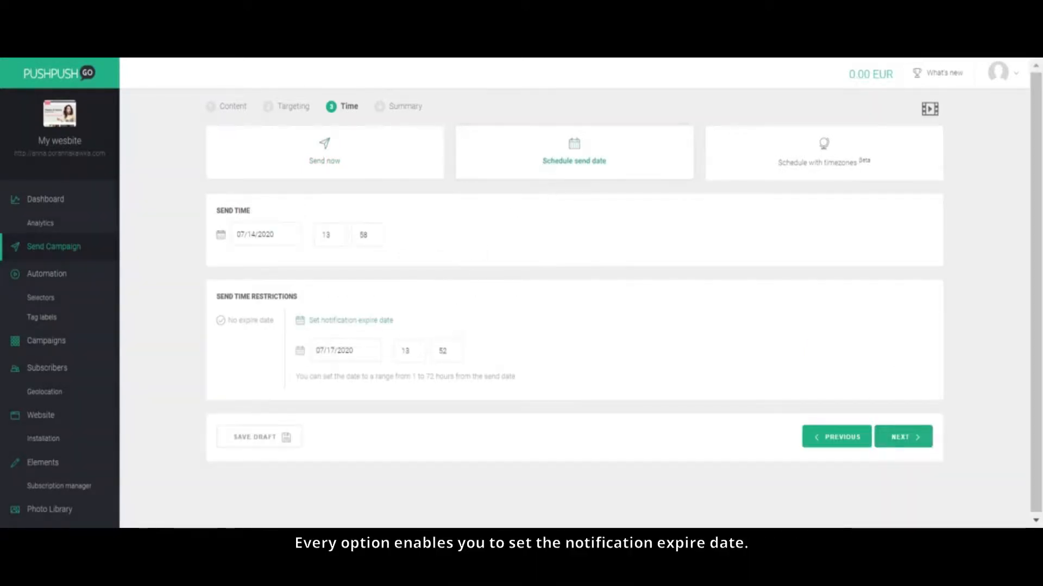
Step: Set the notification expire date to 07/15/2020 at 14:00 and apply it
click(345, 350)
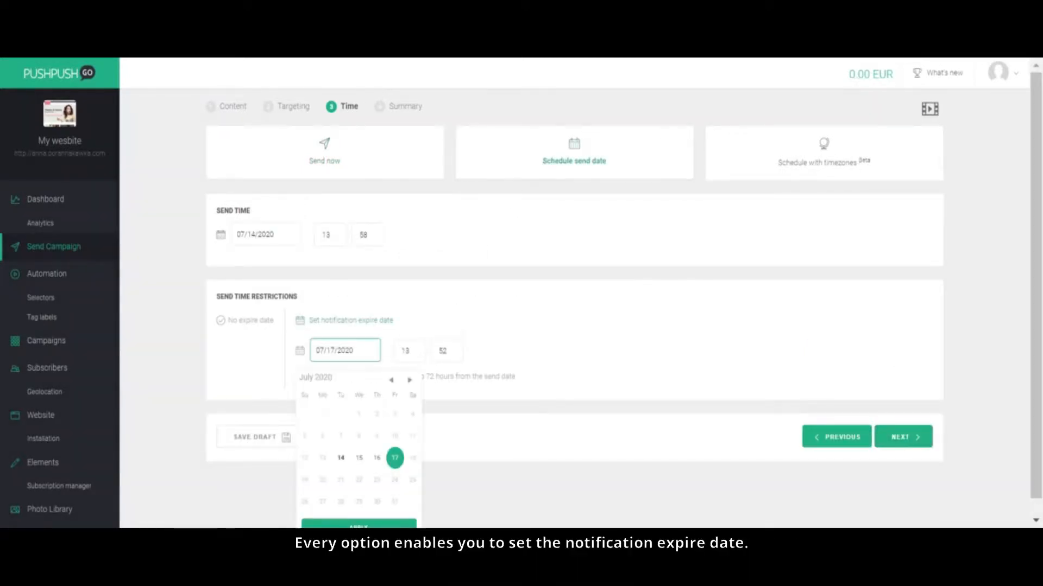
click(358, 463)
click(409, 351)
key(BackSpace)
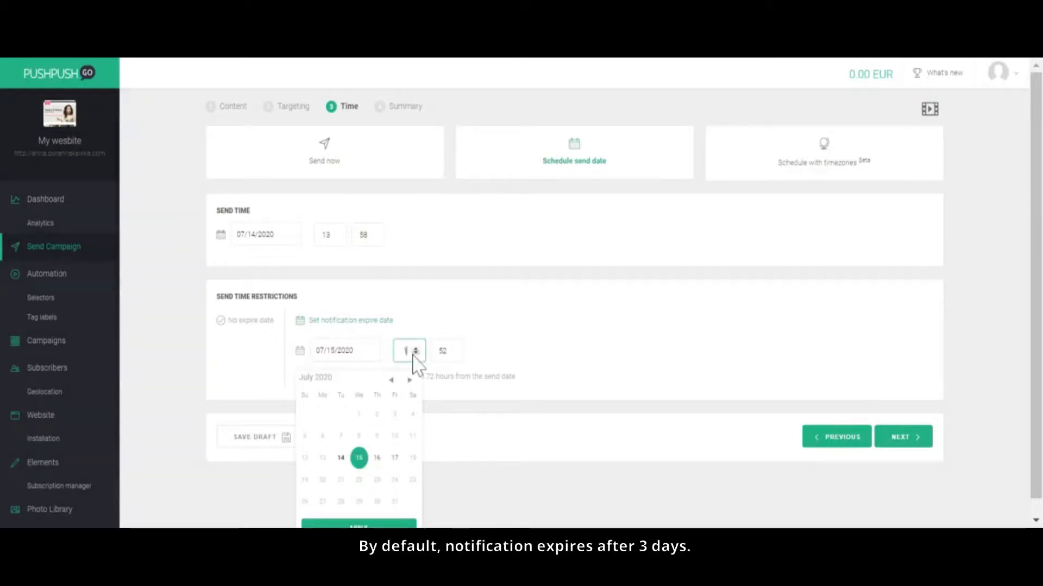
click(443, 350)
text(00)
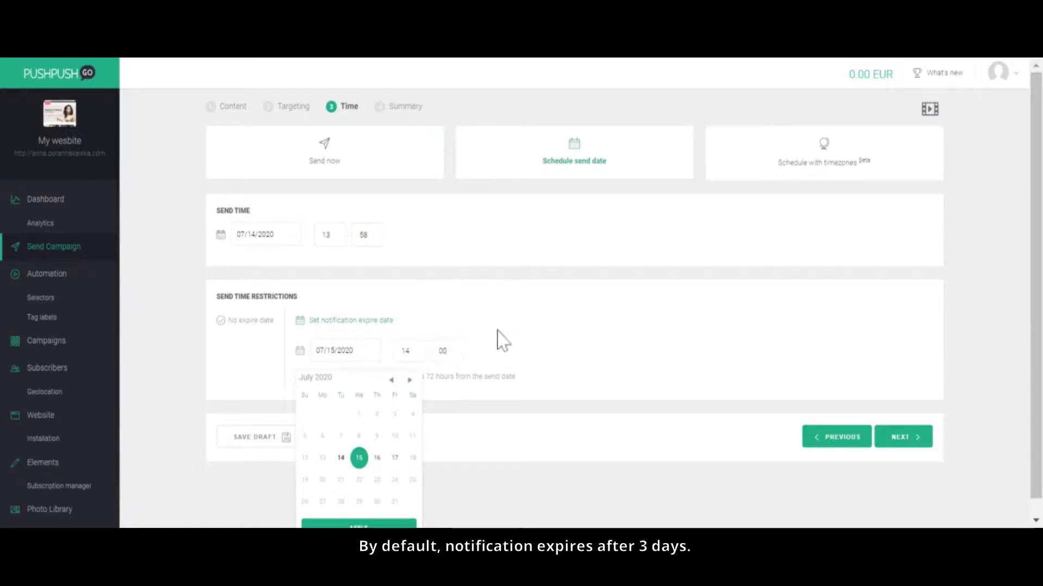
scroll(431, 434, down, 1)
click(364, 525)
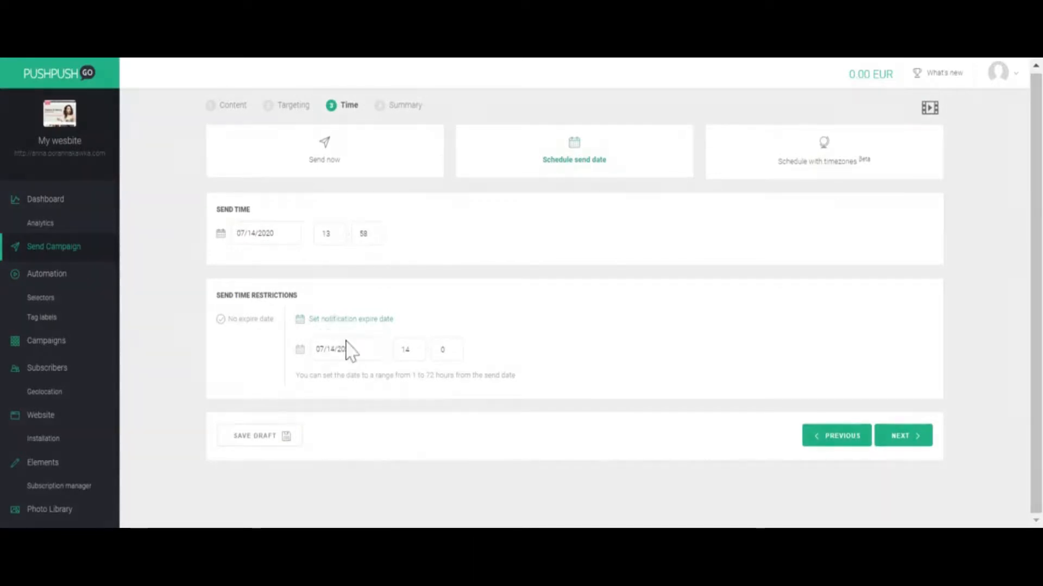
Step: Review the campaign summary and fix the invalid actions error by removing the "I don't want discounts" action
click(907, 436)
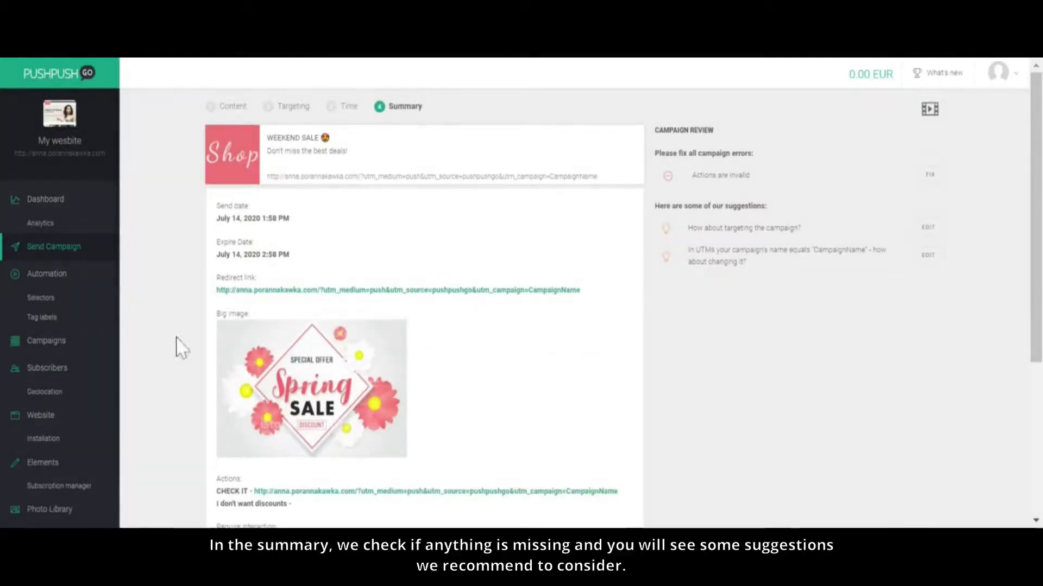
scroll(214, 263, down, 3)
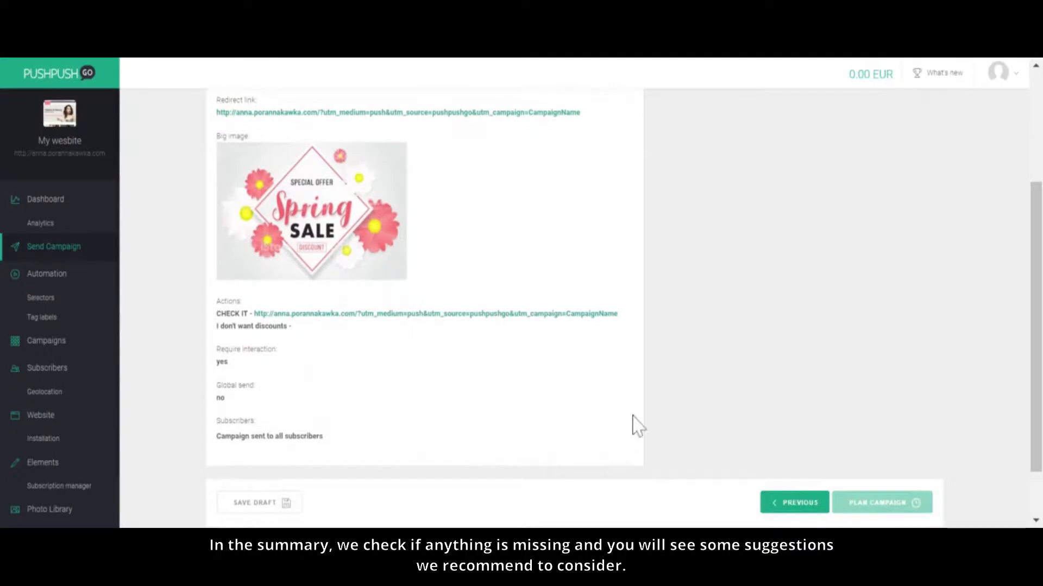
scroll(635, 422, up, 3)
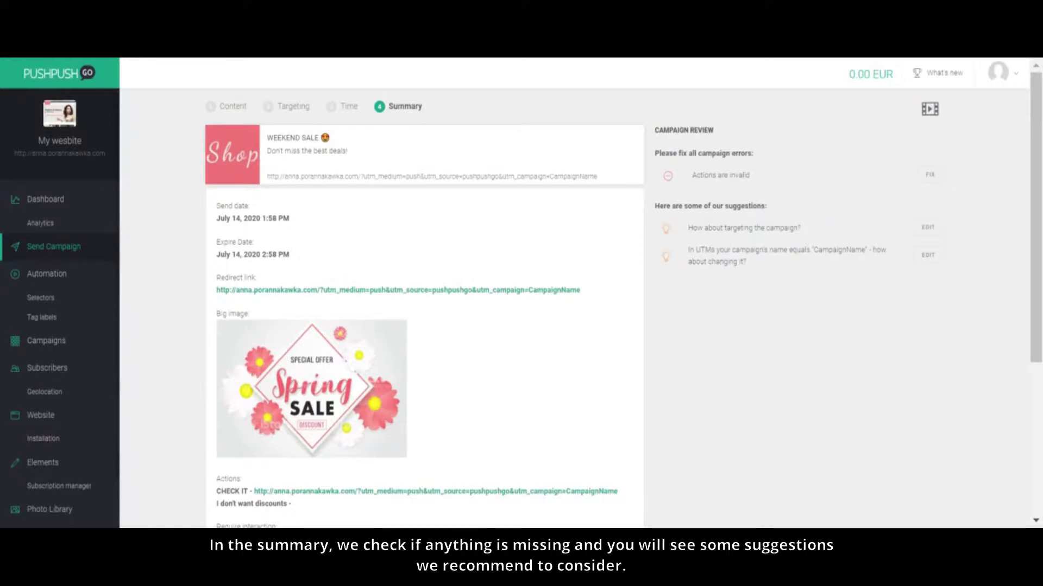
click(929, 174)
scroll(733, 245, down, 5)
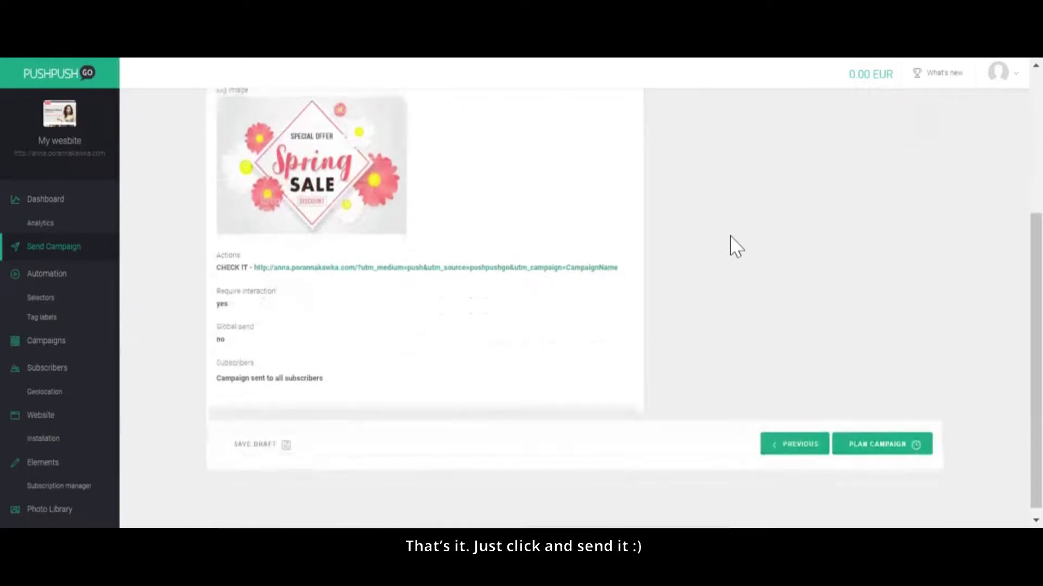
Step: Plan the campaign and open the list of all campaigns
click(880, 448)
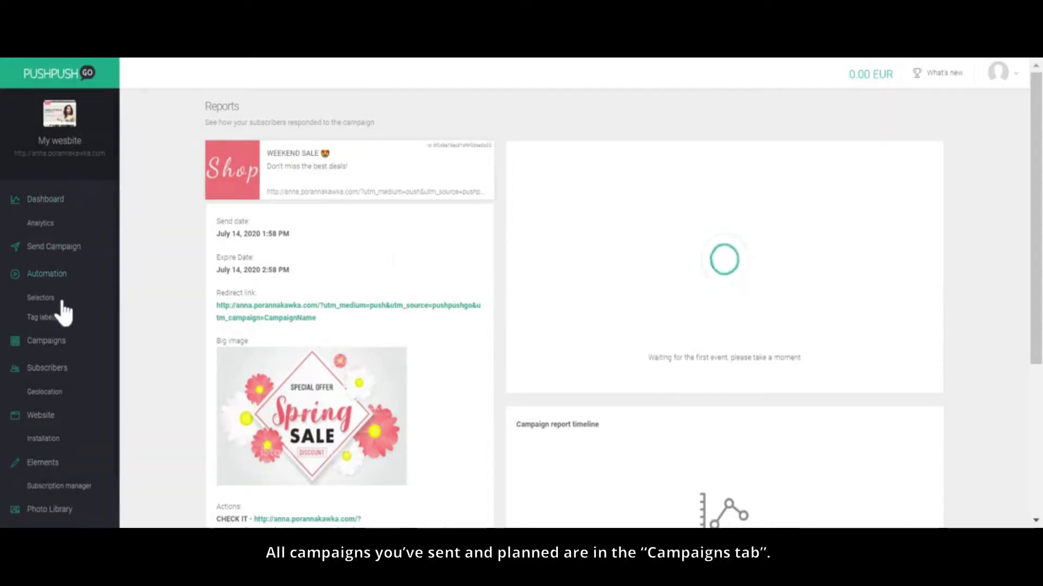
click(55, 345)
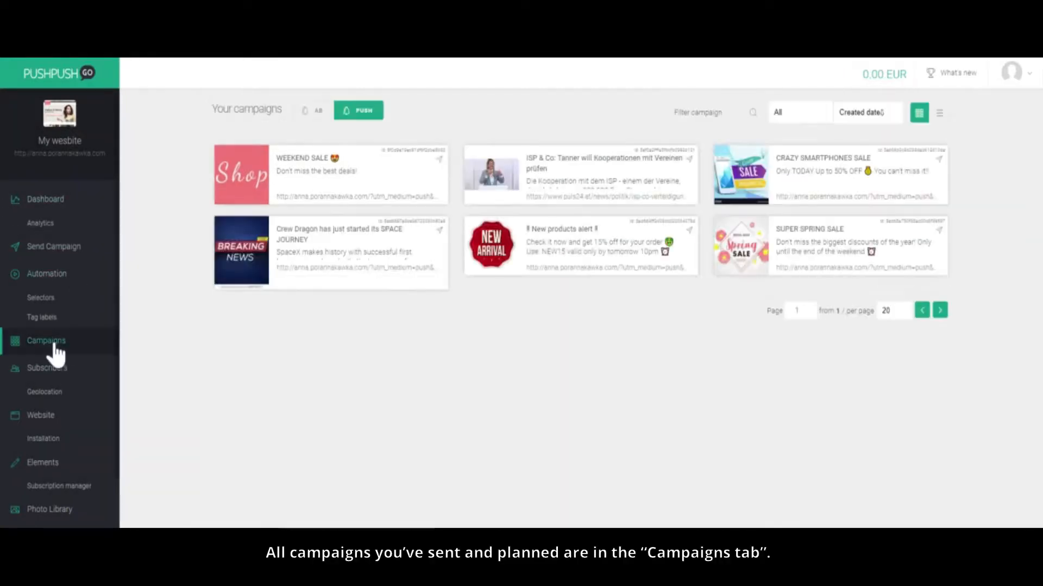
Step: View the reports of the WEEKEND SALE and CRAZY SMARTPHONES SALE campaigns
mouse_move(333, 166)
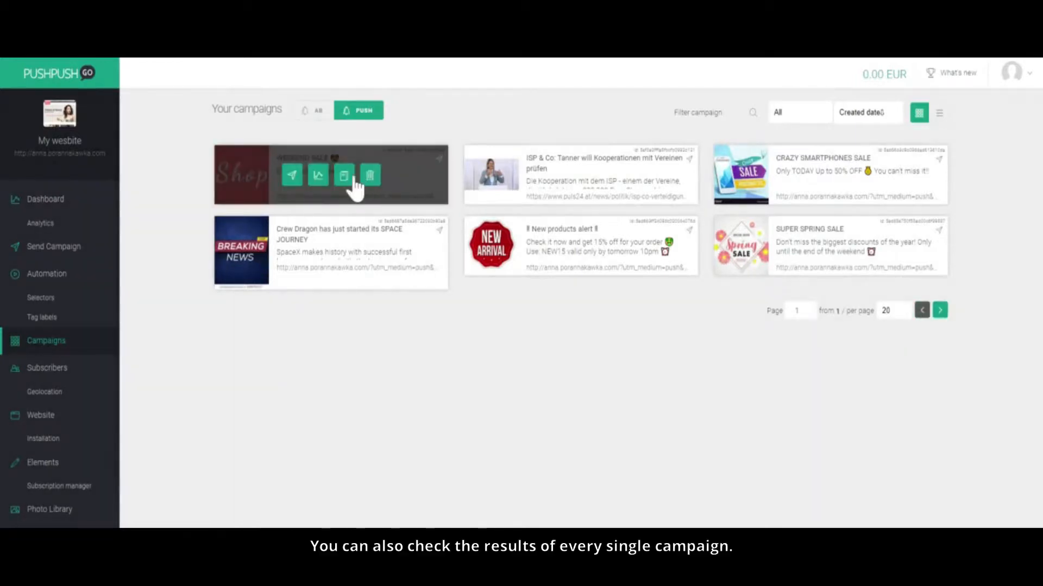
click(324, 182)
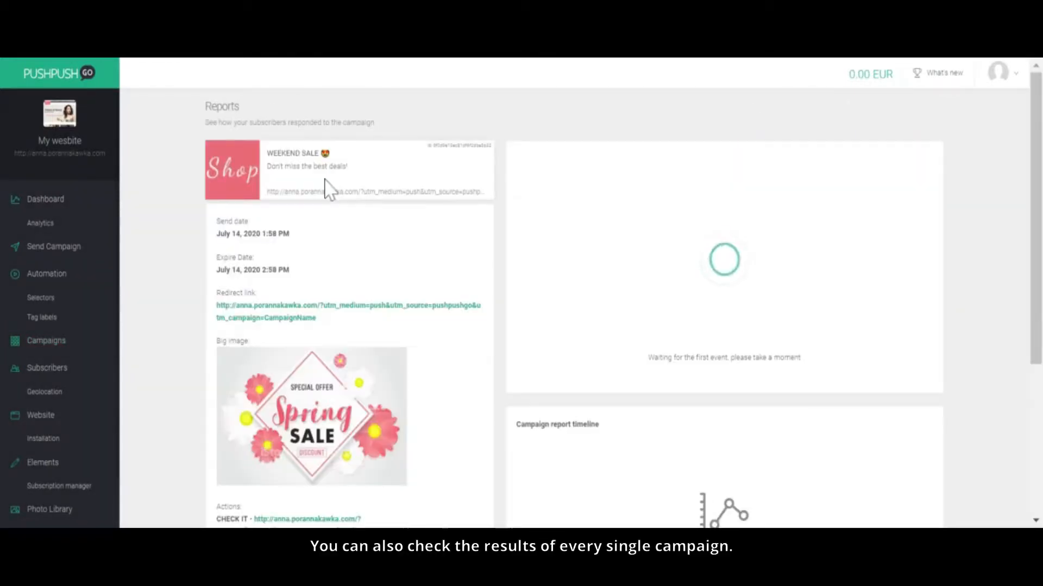
click(43, 345)
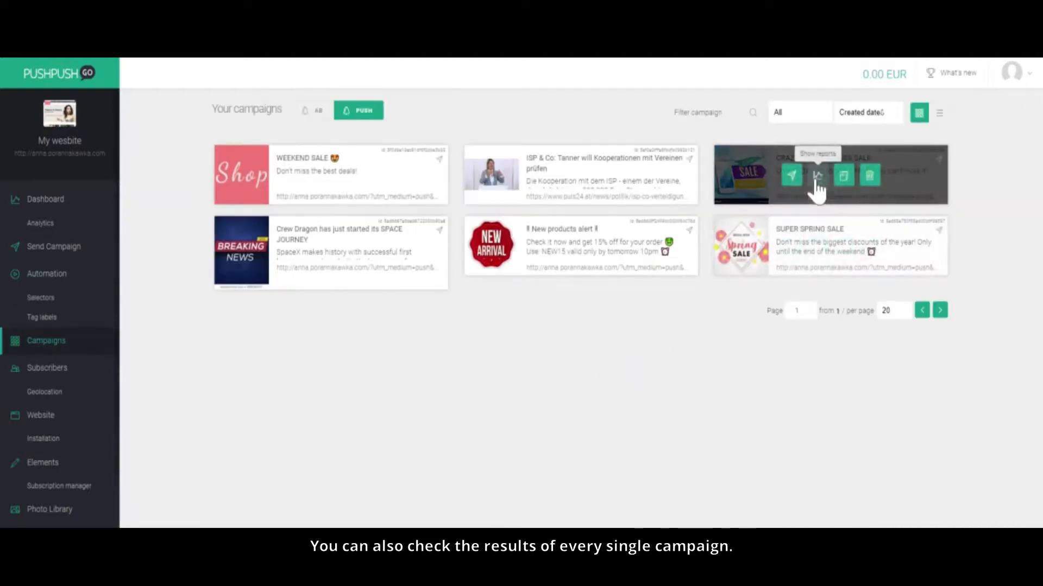
click(816, 182)
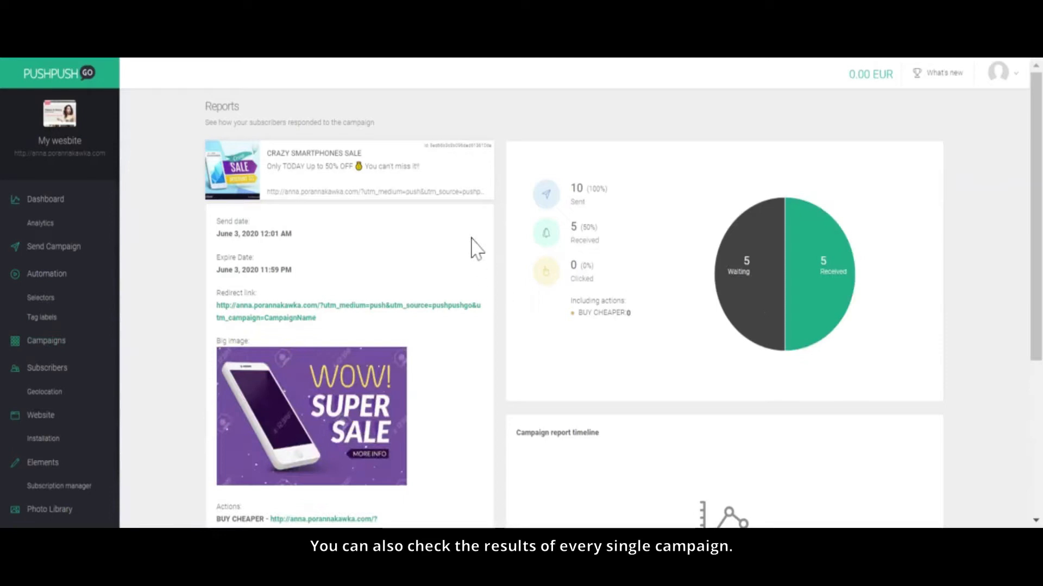
scroll(498, 275, down, 5)
scroll(498, 274, up, 5)
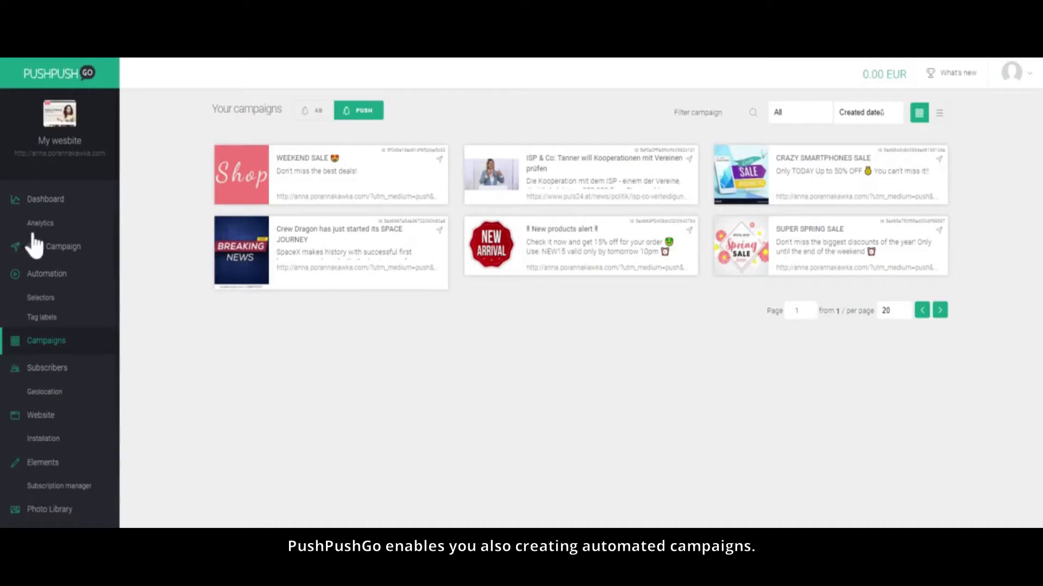
Step: Browse the automation scenarios and open "We miss you (21 days absence)" for editing
click(46, 274)
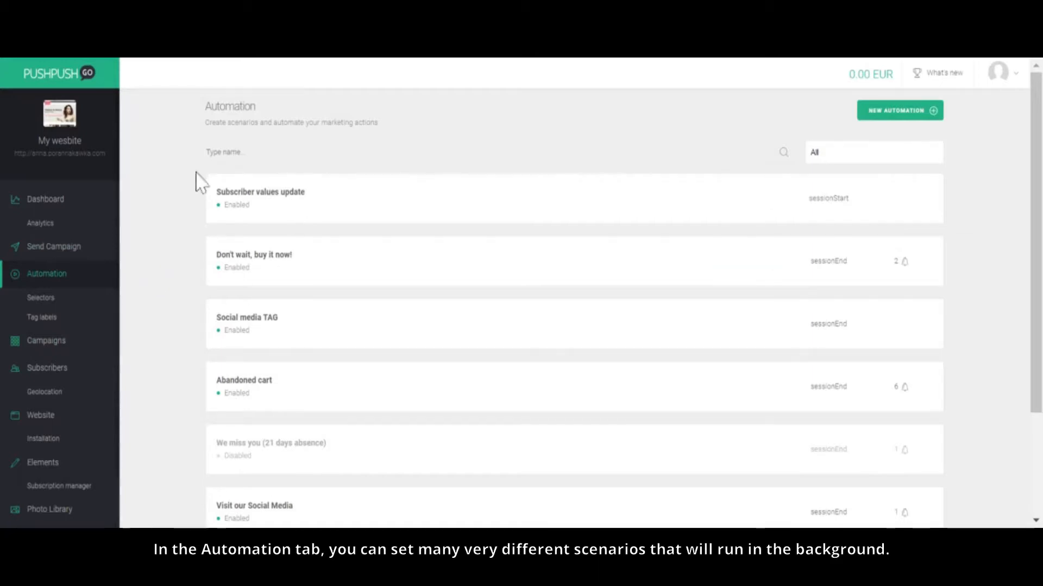
scroll(426, 412, down, 3)
scroll(425, 412, up, 3)
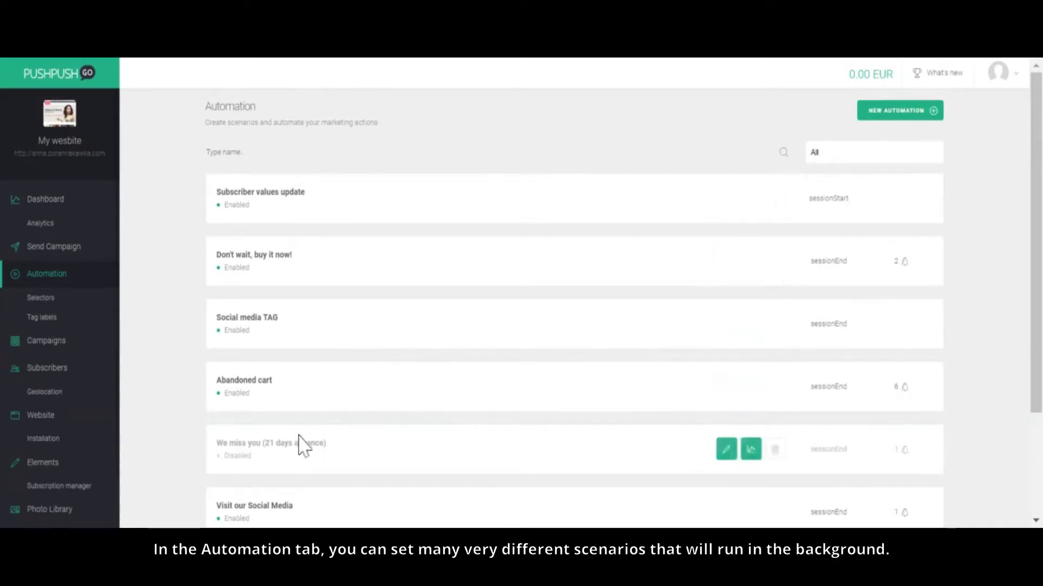
scroll(356, 402, down, 2)
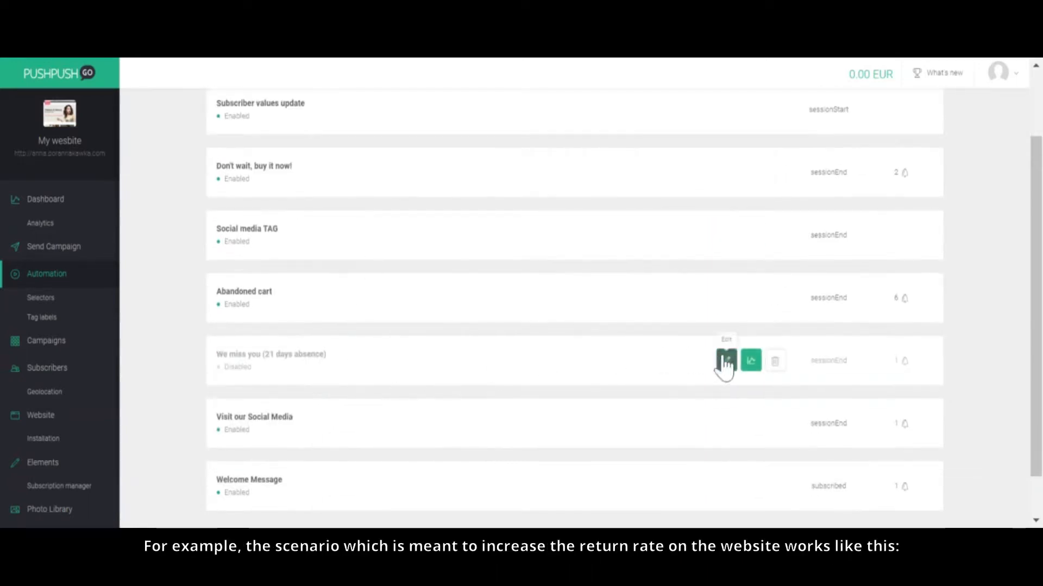
click(726, 361)
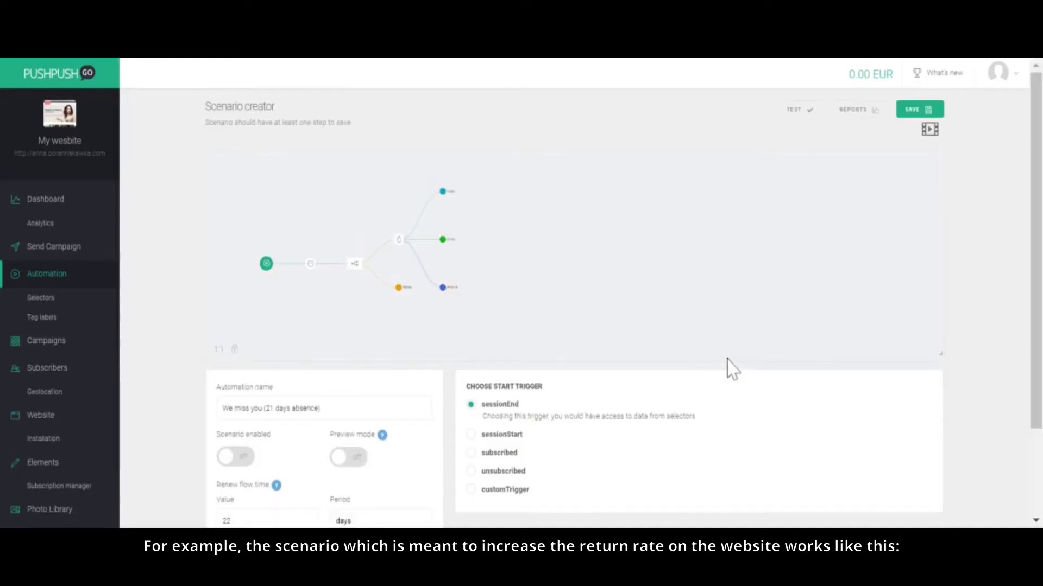
Step: Examine the scenario's start trigger, delay, condition and push notification steps in the flow diagram
drag(1035, 272, 1037, 315)
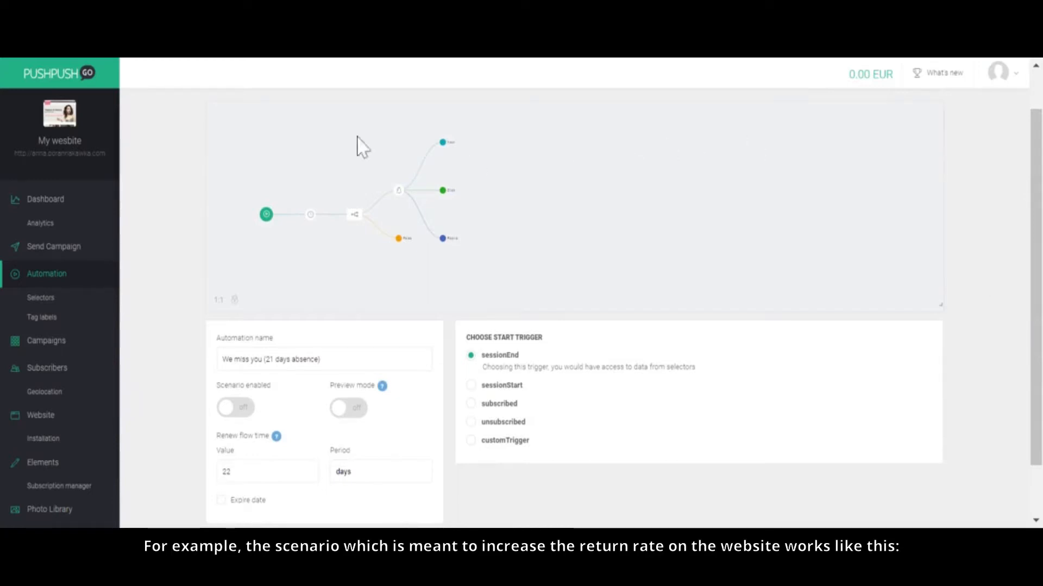
click(469, 355)
scroll(335, 280, up, 1)
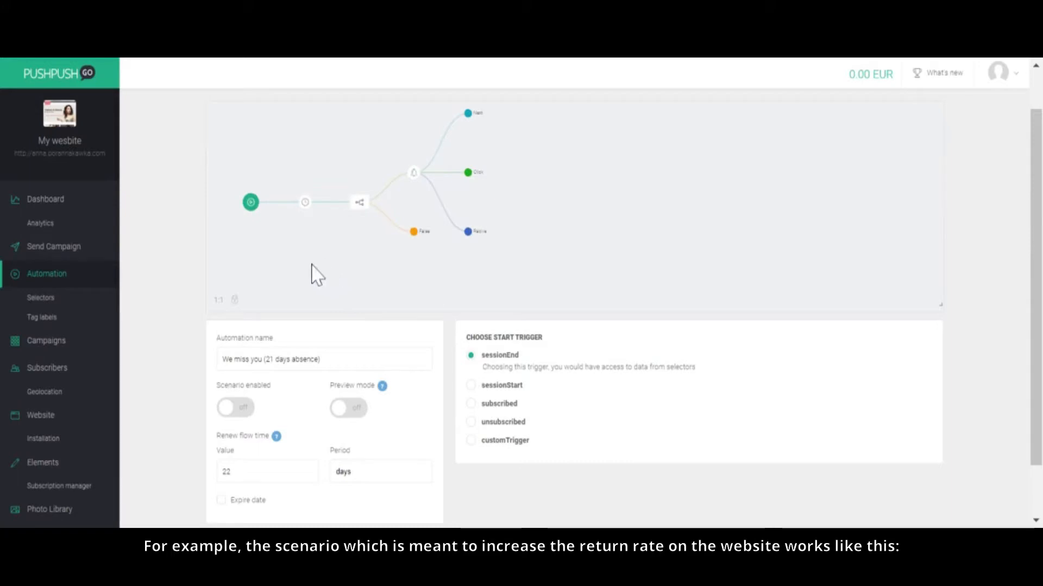
click(305, 203)
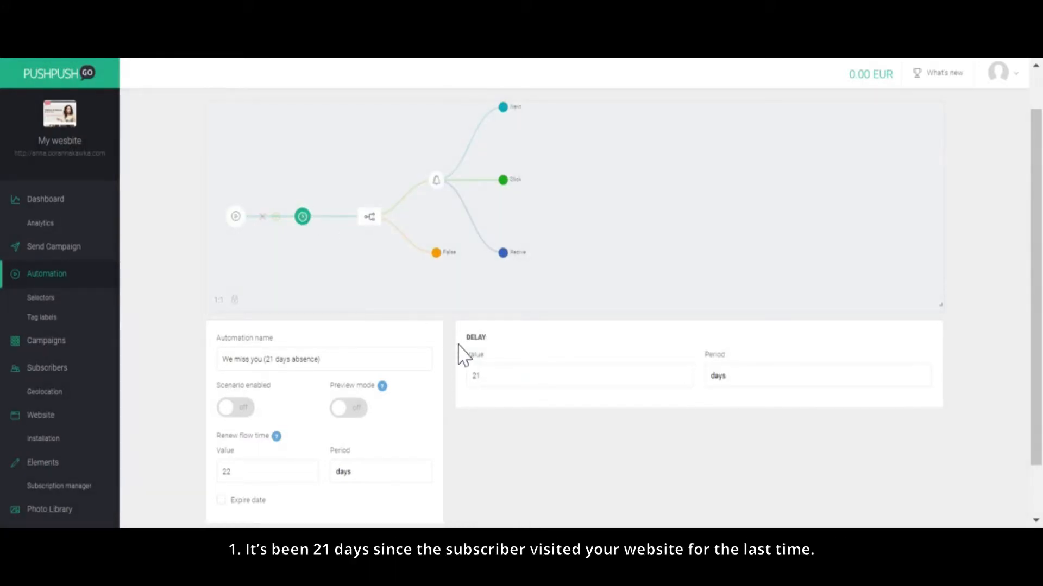
click(369, 217)
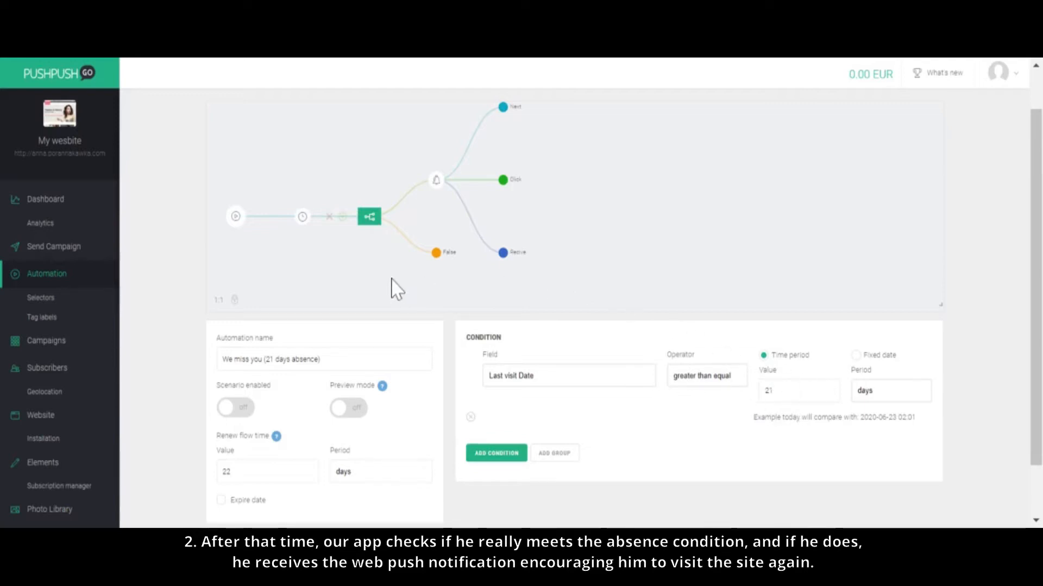
click(436, 185)
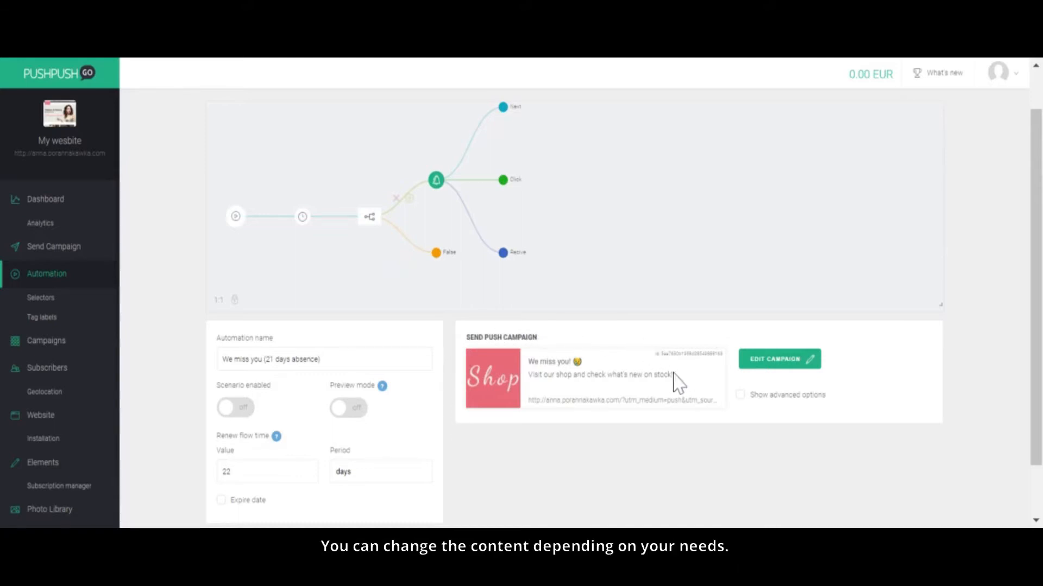
Step: Open the scenario's "We miss you!" push campaign for editing, review its content and save it
click(787, 363)
scroll(984, 310, down, 2)
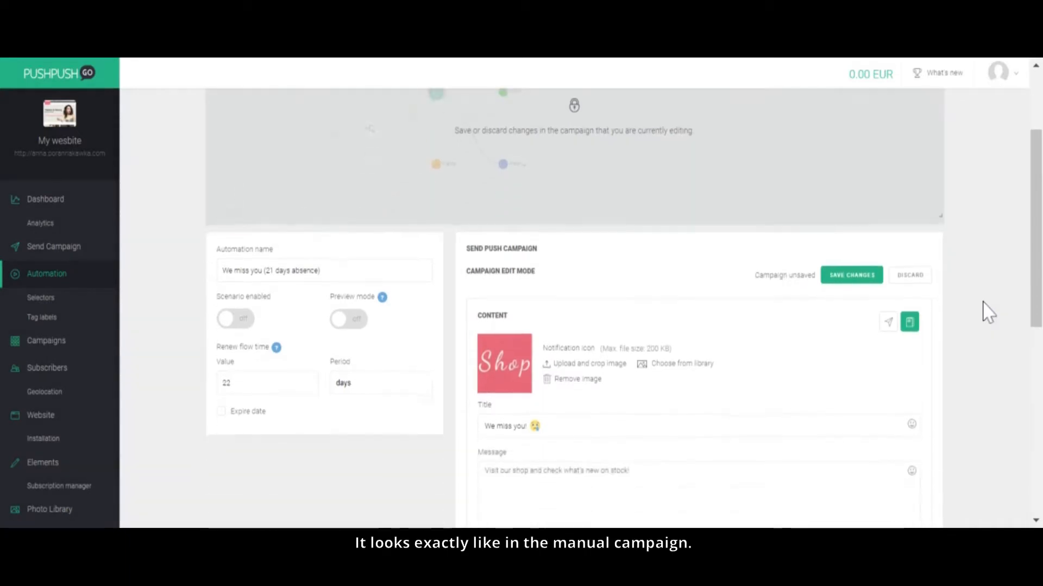
scroll(984, 311, down, 3)
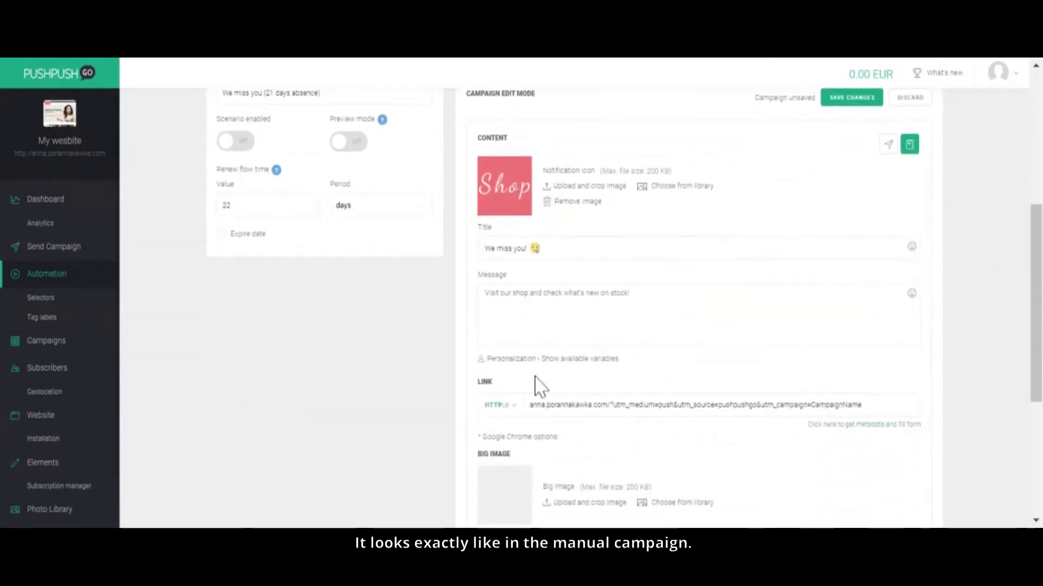
scroll(790, 390, down, 2)
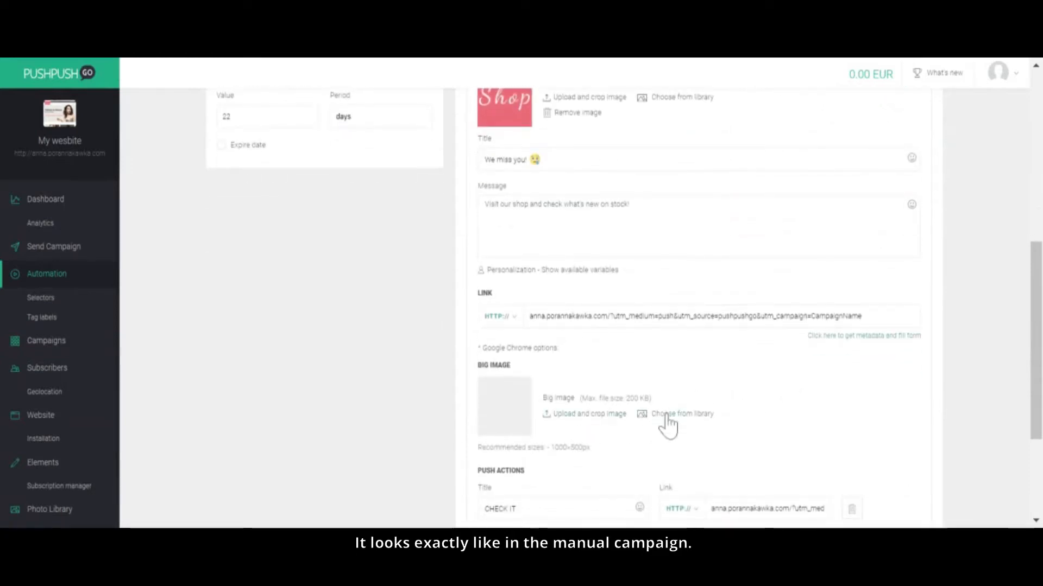
scroll(936, 361, down, 4)
scroll(936, 360, up, 8)
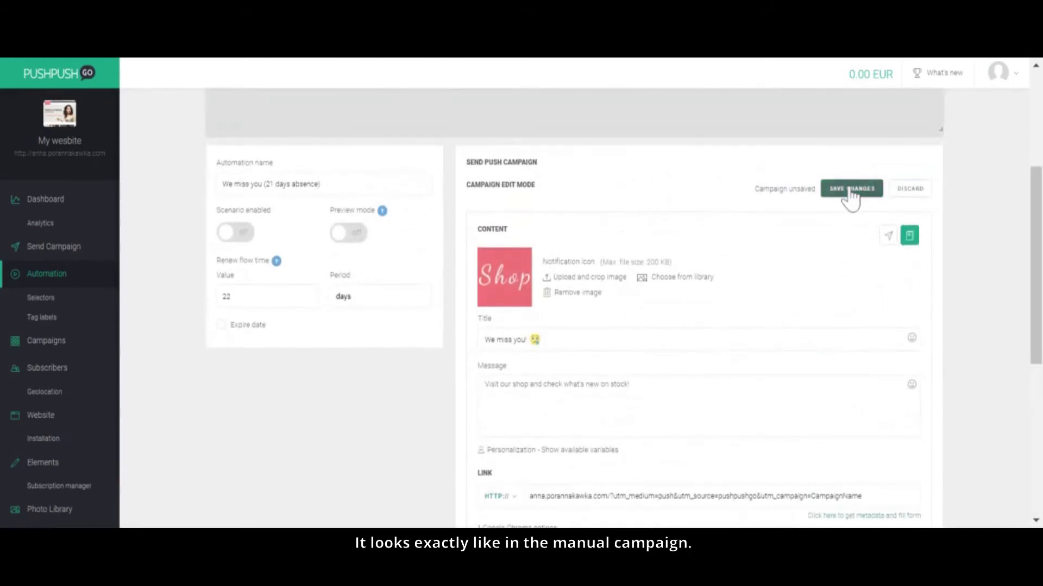
click(850, 199)
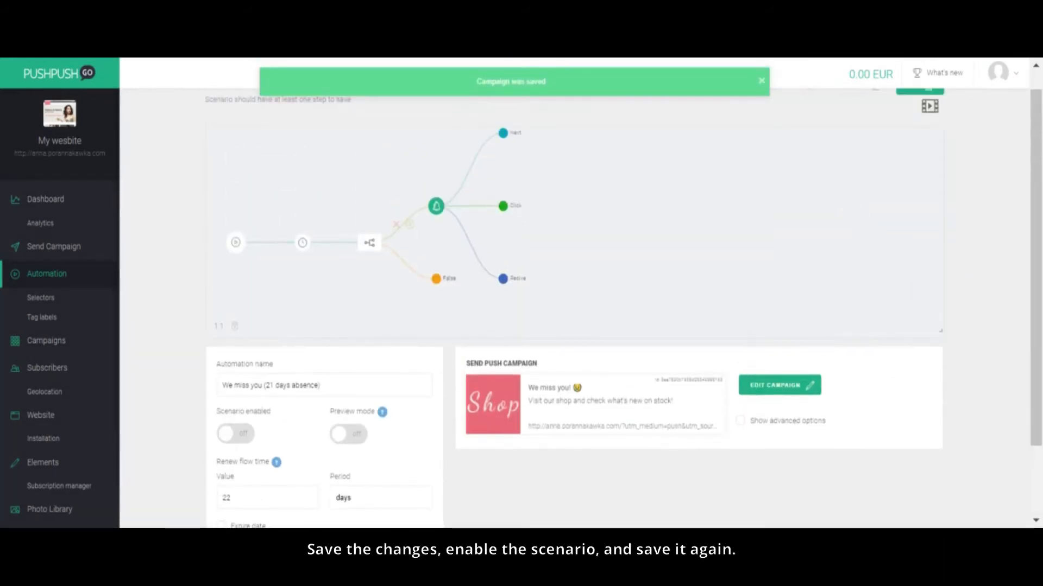
Step: Enable the "We miss you (21 days absence)" scenario and save it
click(233, 435)
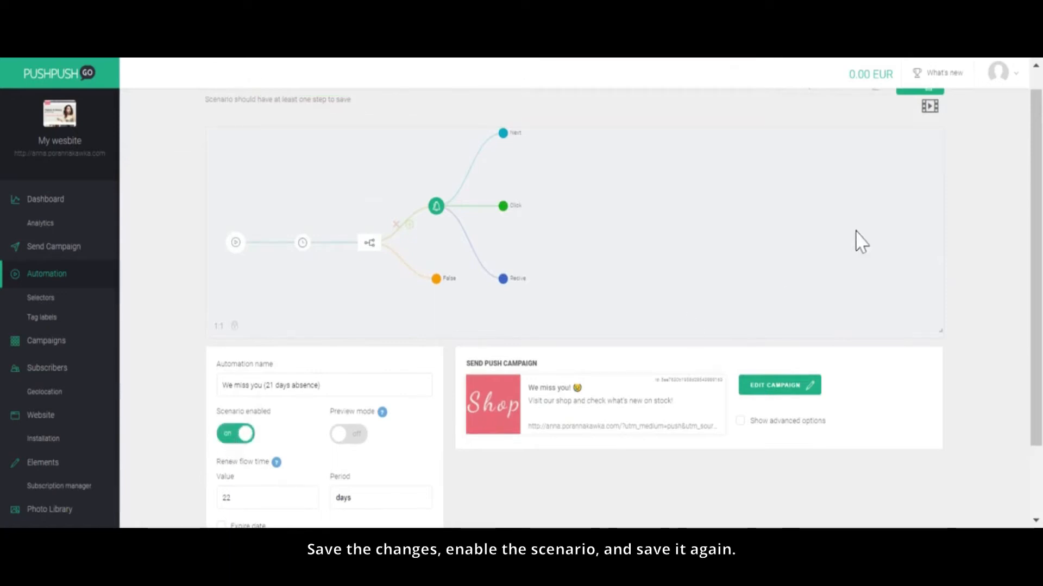
scroll(858, 233, up, 1)
scroll(972, 196, up, 2)
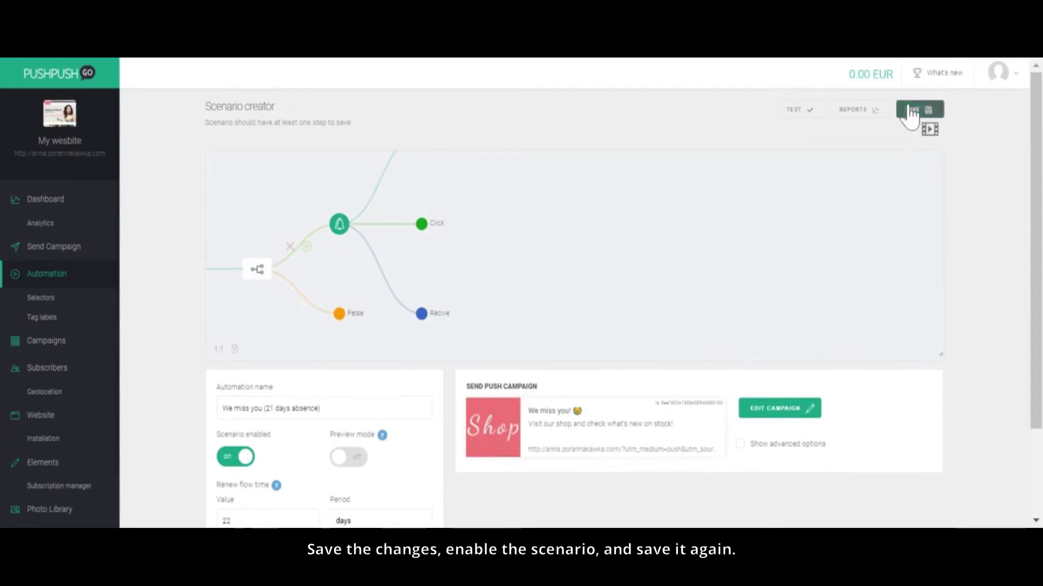
click(913, 110)
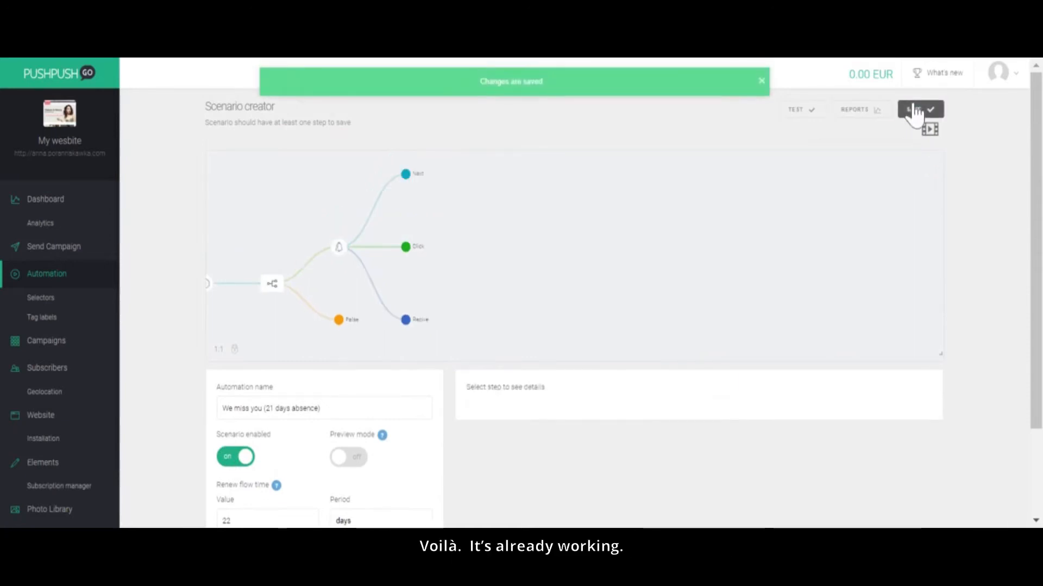
Step: Return to the automation list and open the "Abandoned cart" scenario for editing
click(55, 277)
scroll(163, 294, down, 2)
mouse_move(346, 314)
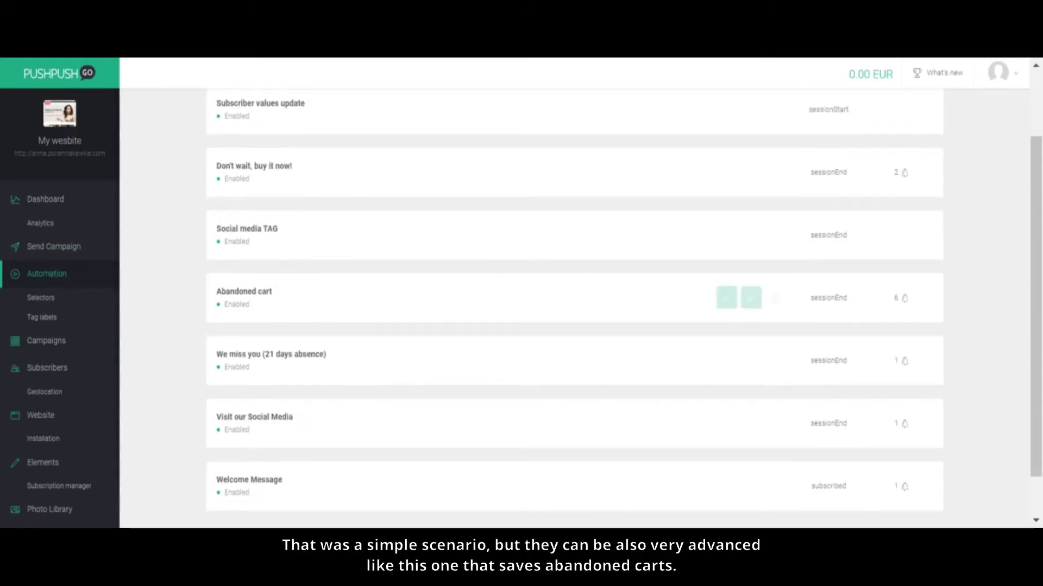
click(726, 298)
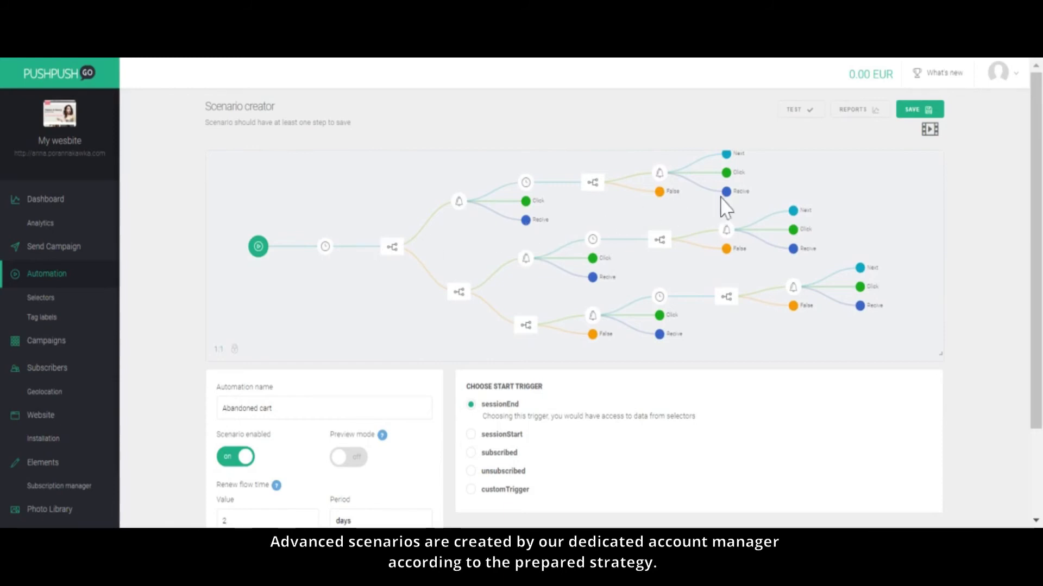
Step: Save the "Abandoned cart" scenario and go back to the website's dashboard
click(911, 110)
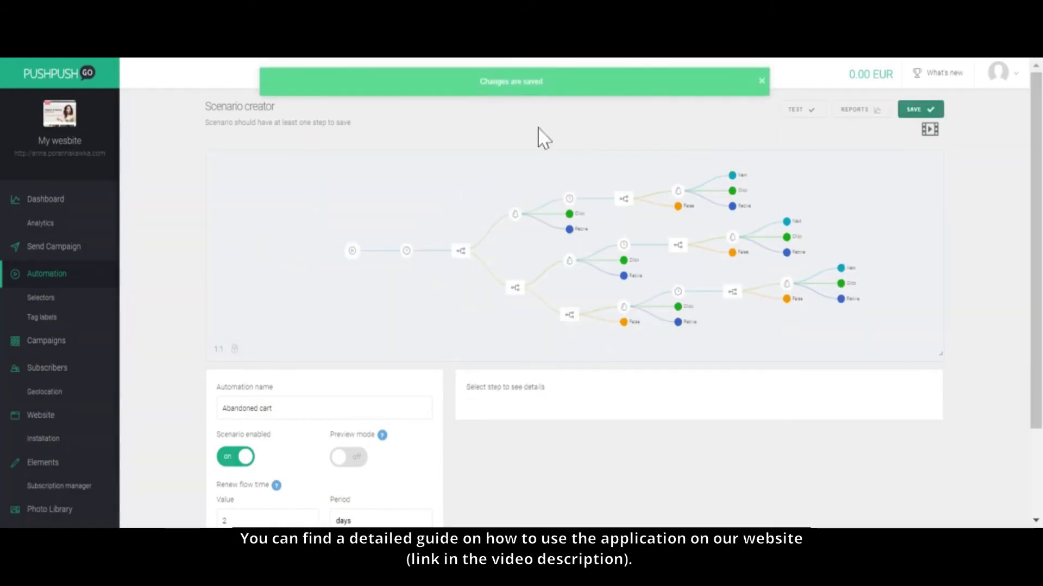
click(46, 278)
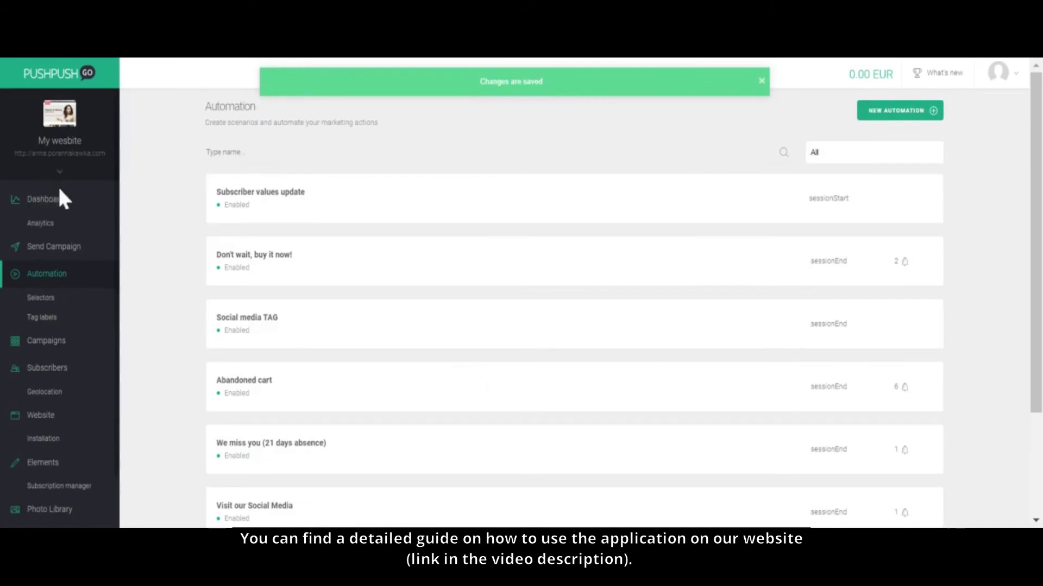
click(54, 200)
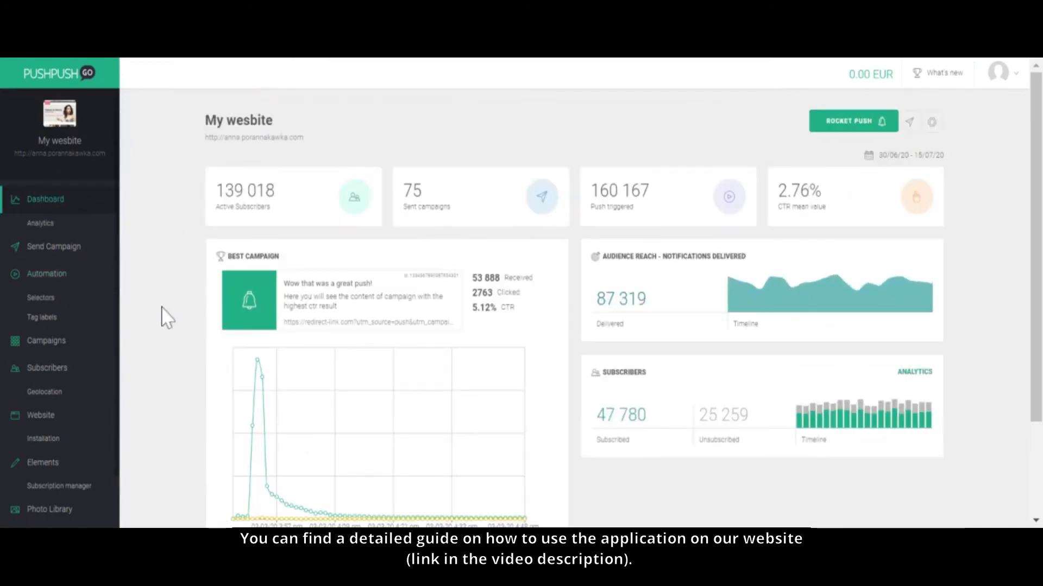